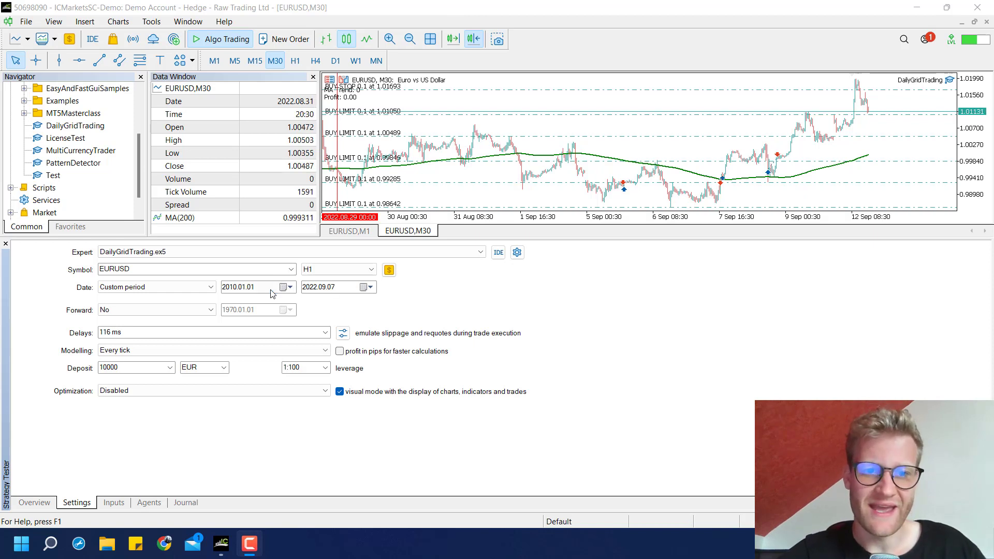
Step: Change the Strategy Tester start date year from 2010 to 2020
left_click(226, 288)
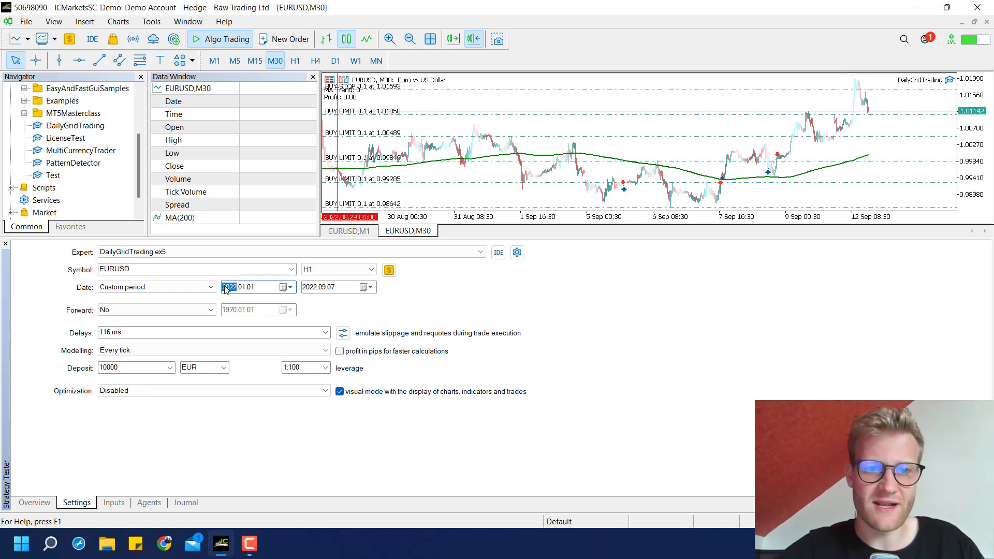
type("202")
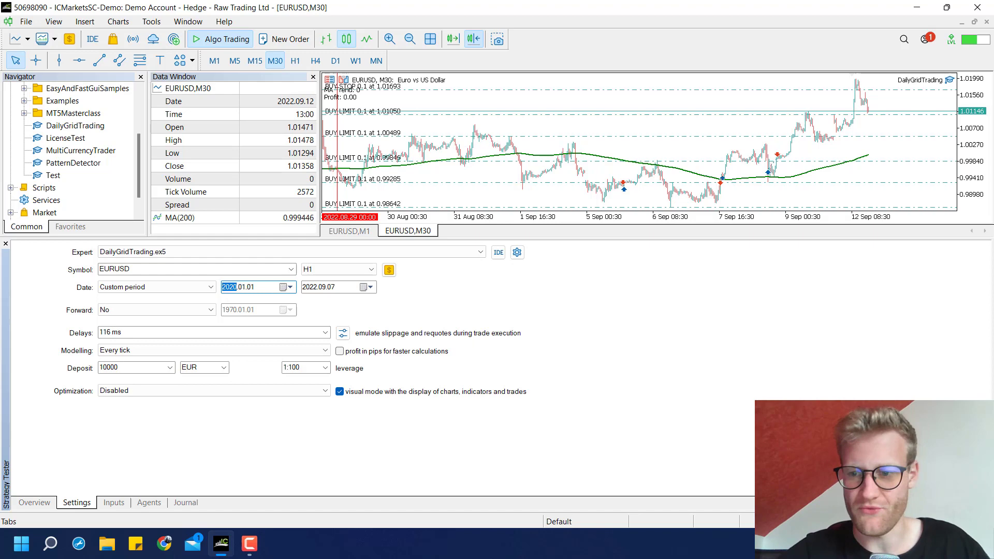
Step: Launch the visual backtest and speed up the playback, then ease it back slightly
left_click(958, 501)
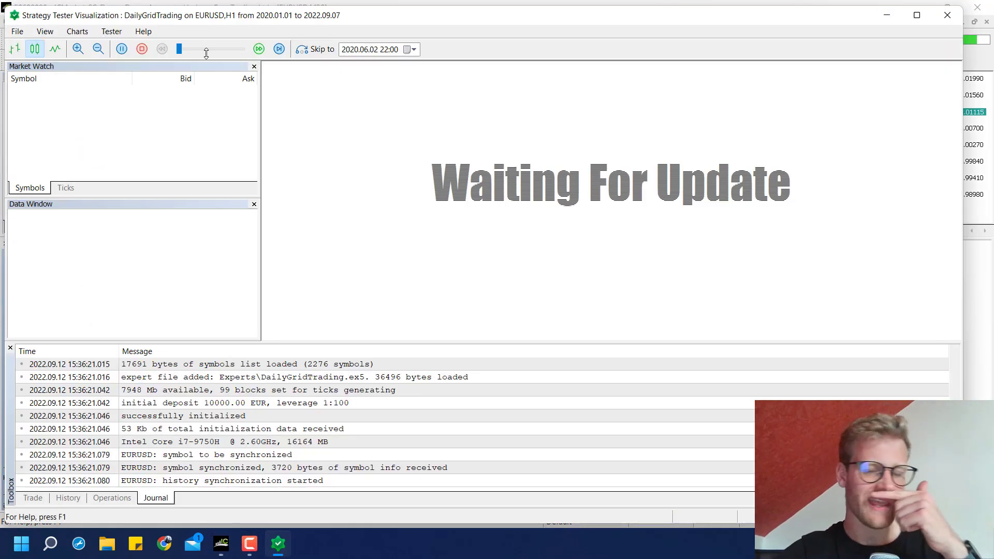
left_click(206, 52)
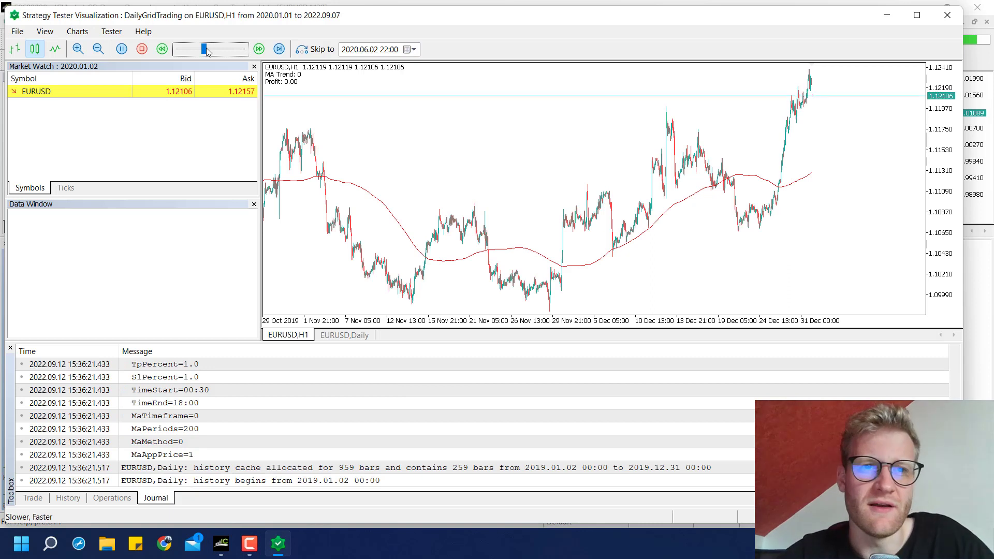
left_click_drag(206, 50, 242, 51)
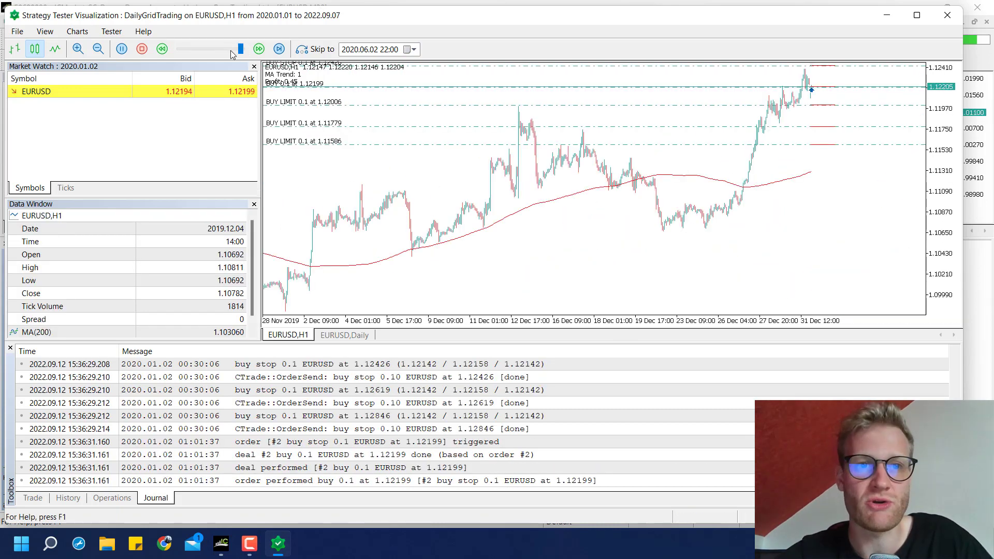
left_click_drag(241, 50, 230, 49)
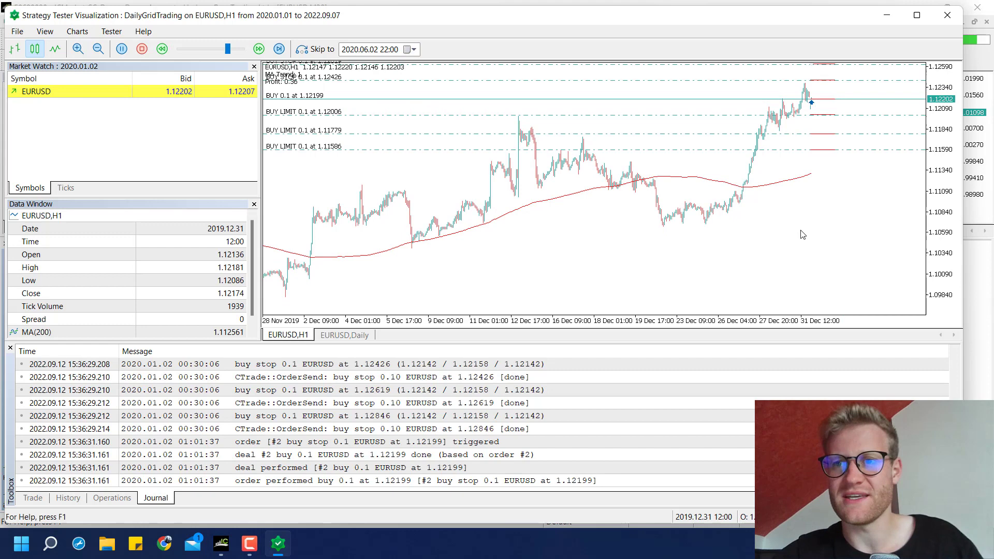
Step: Read chart prices with the crosshair, then zoom in on recent candles and rescale the price axis
middle_click(784, 124)
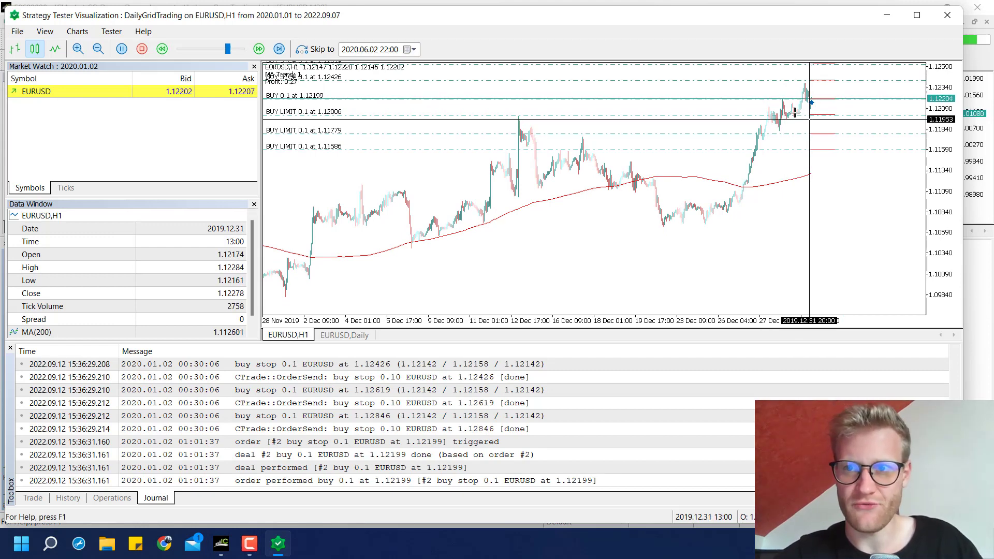
left_click(726, 233)
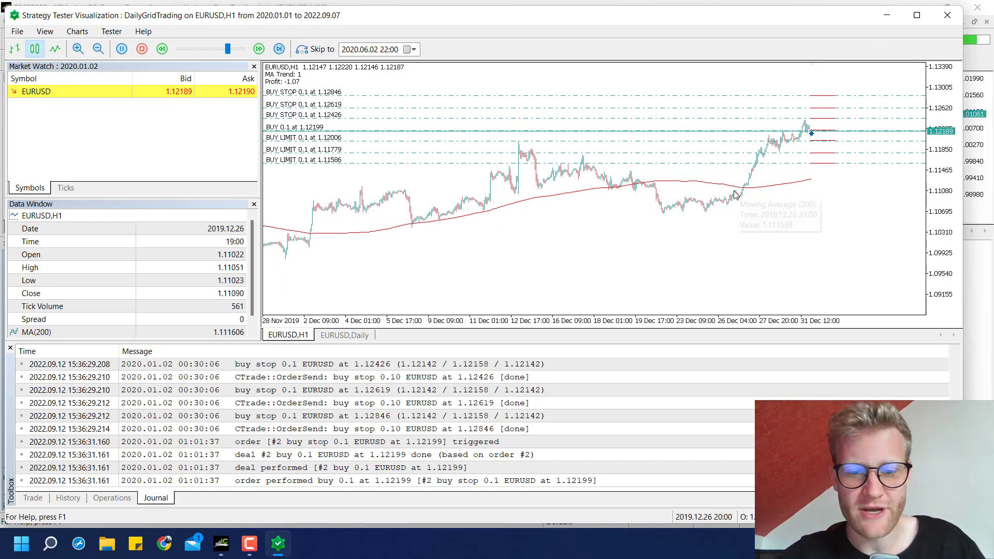
middle_click(778, 187)
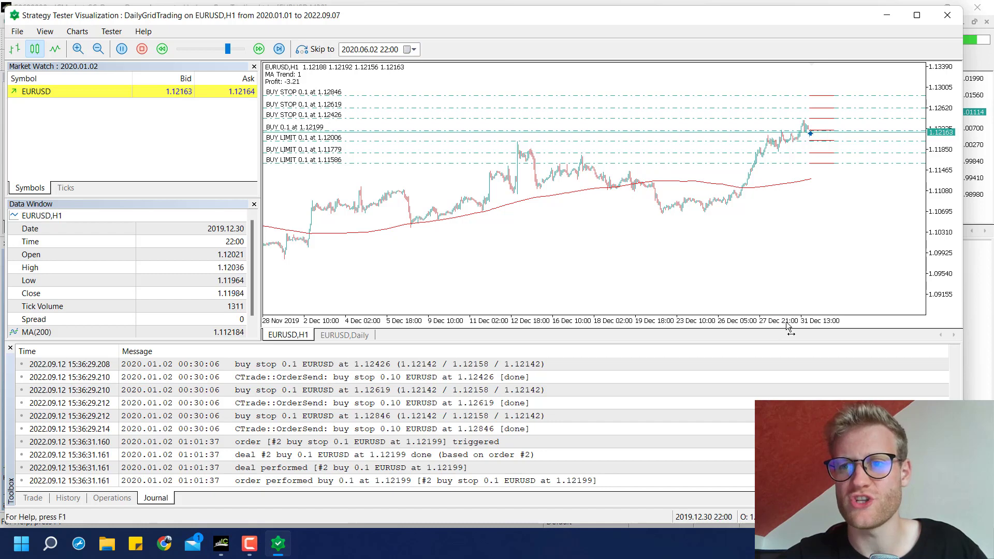
left_click_drag(788, 327, 800, 326)
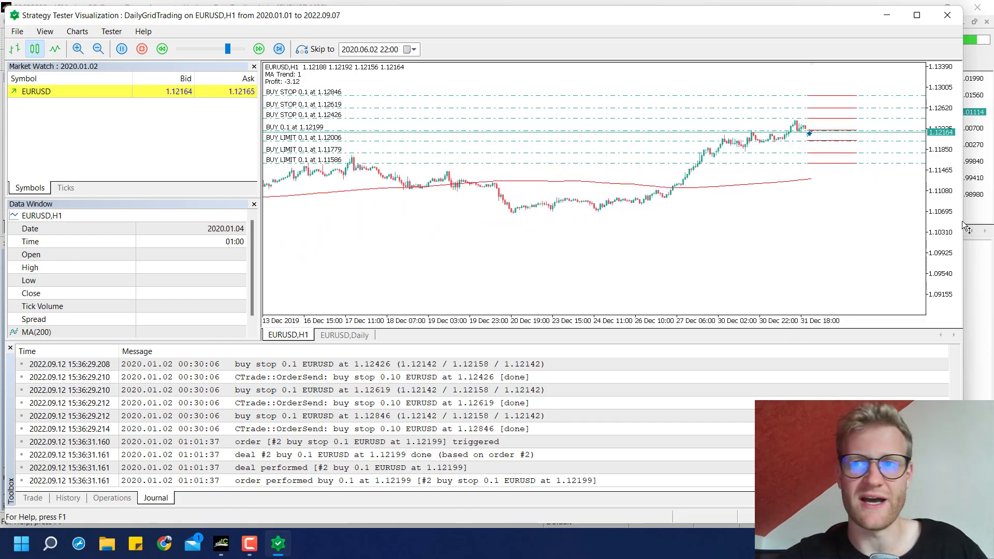
left_click_drag(940, 220, 934, 300)
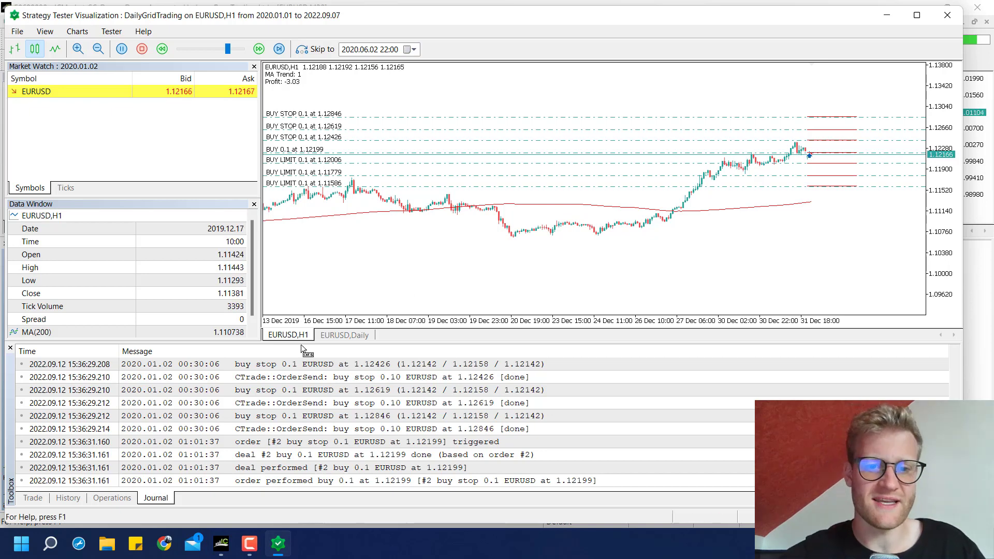
Step: Review the open positions, pending orders and deal history in the Toolbox
left_click(34, 498)
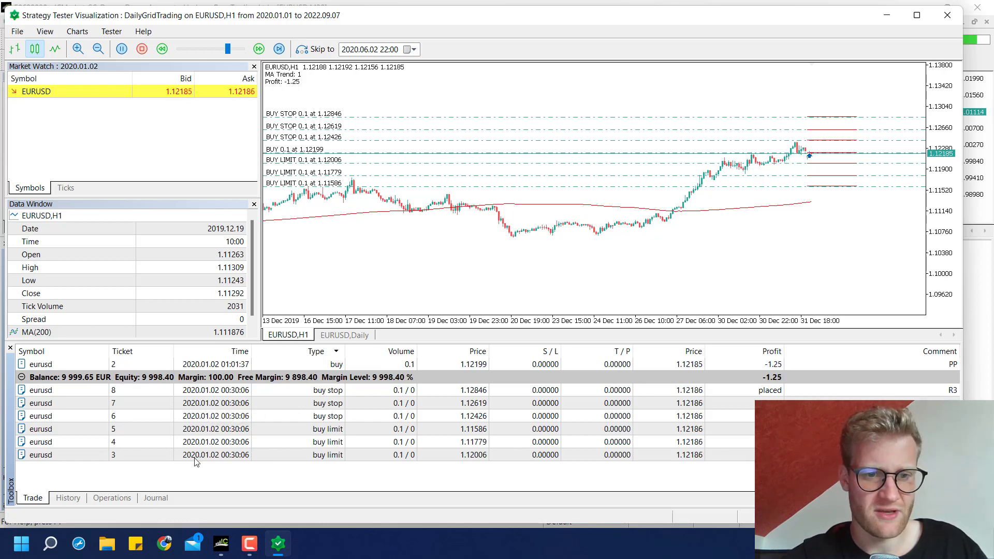
left_click(78, 501)
left_click(34, 500)
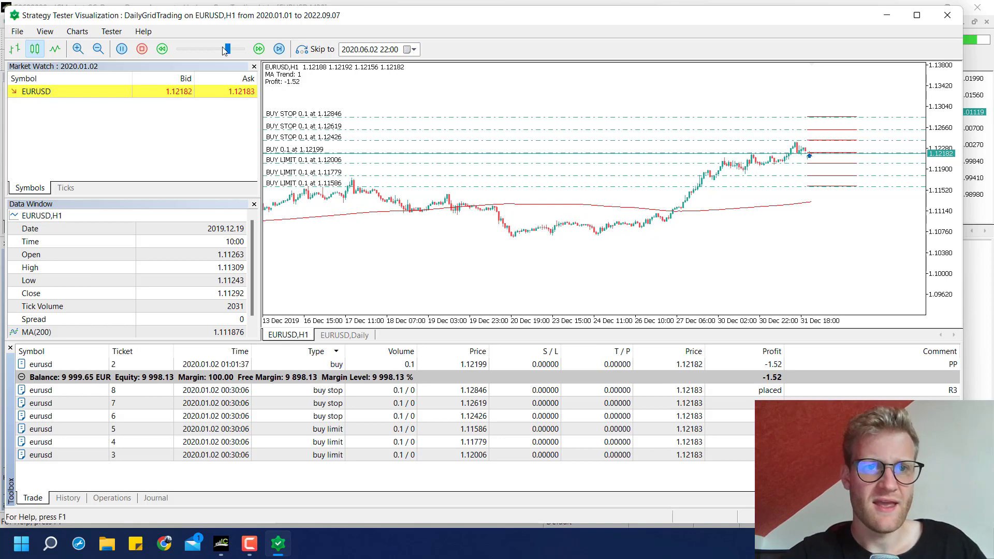
Step: Set the playback to maximum speed and show the expert's input variables in the main terminal
left_click_drag(225, 50, 191, 49)
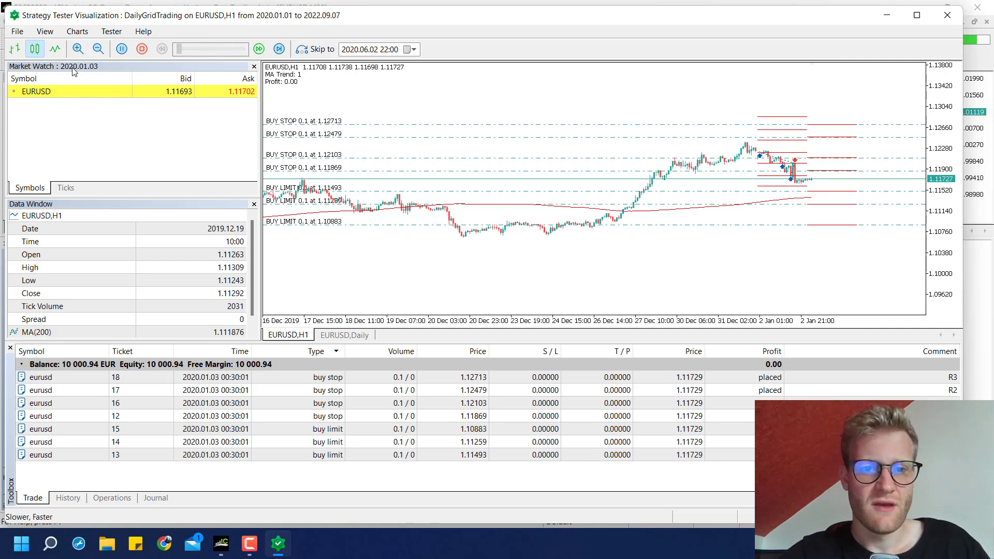
mouse_move(180, 50)
left_mouse_down()
mouse_move(243, 49)
mouse_move(179, 49)
left_mouse_up()
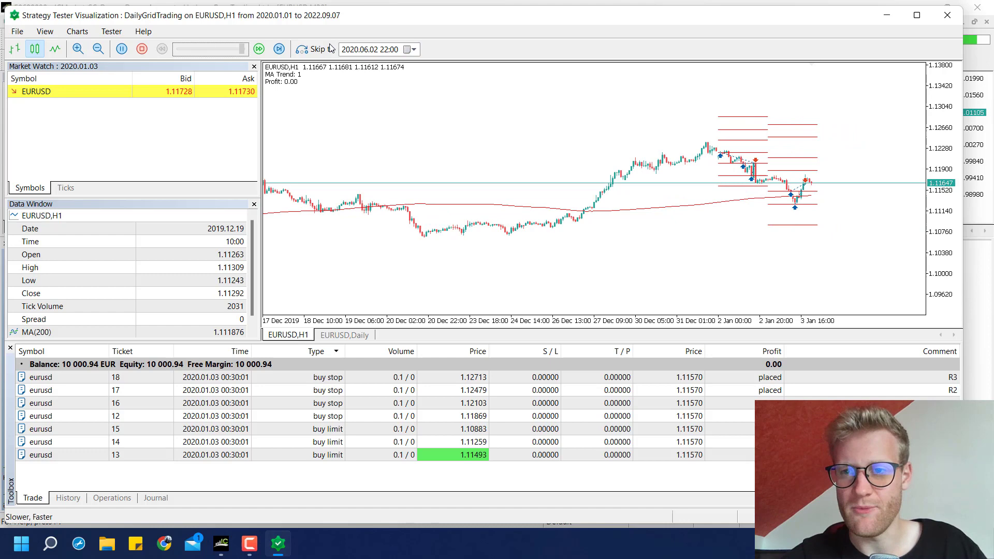
left_click(223, 545)
left_click(114, 503)
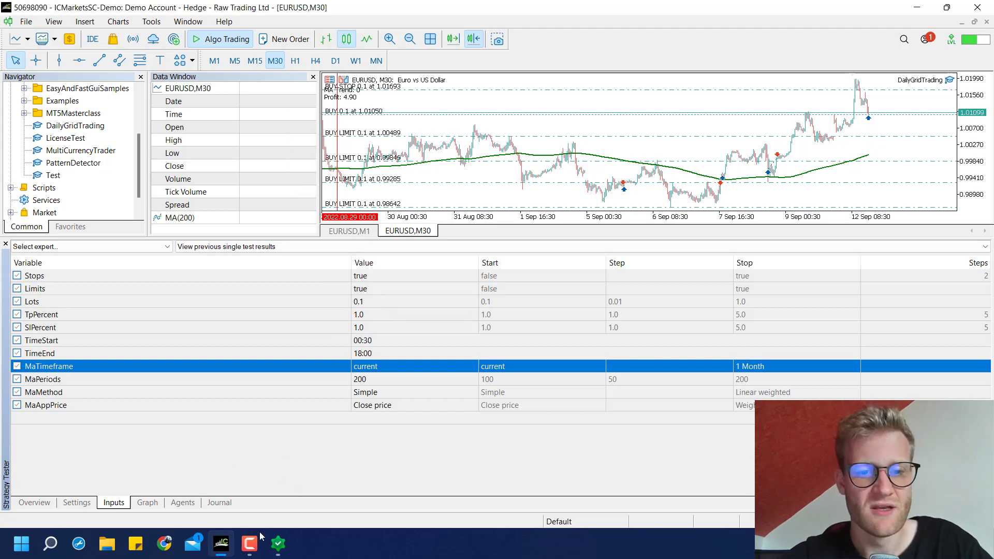
Step: Bring the visualization back, vary playback between slowest and full speed, and zoom the chart out
left_click(276, 552)
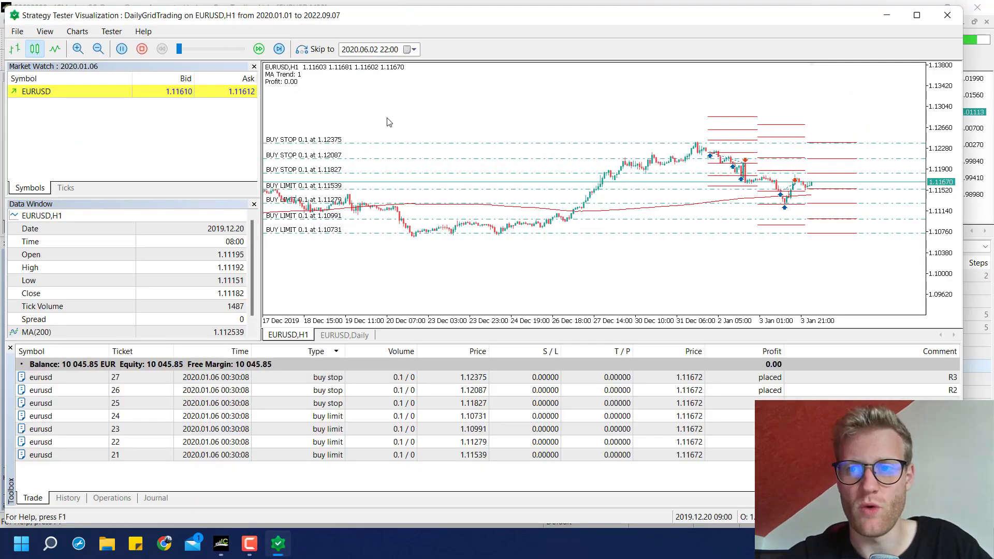
left_click_drag(179, 48, 242, 49)
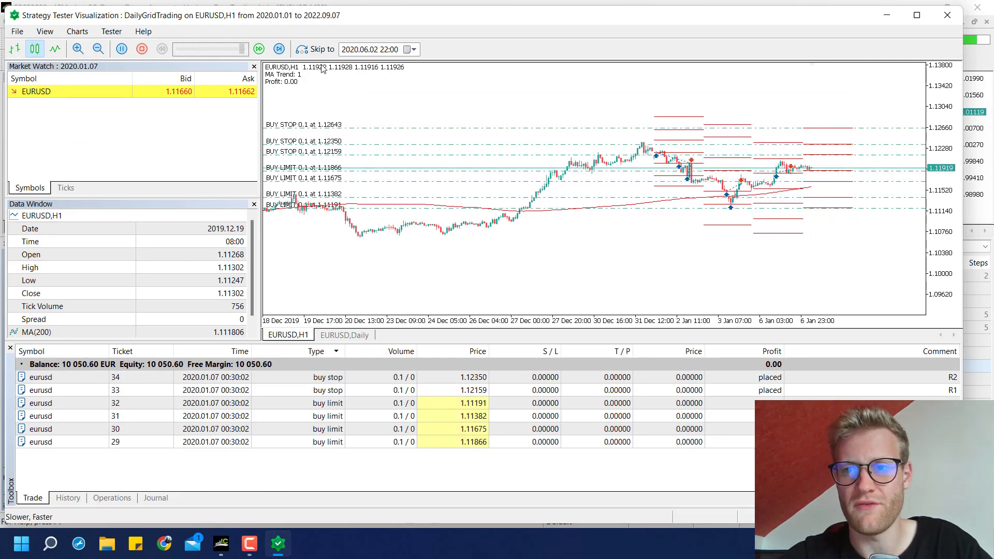
key("Home")
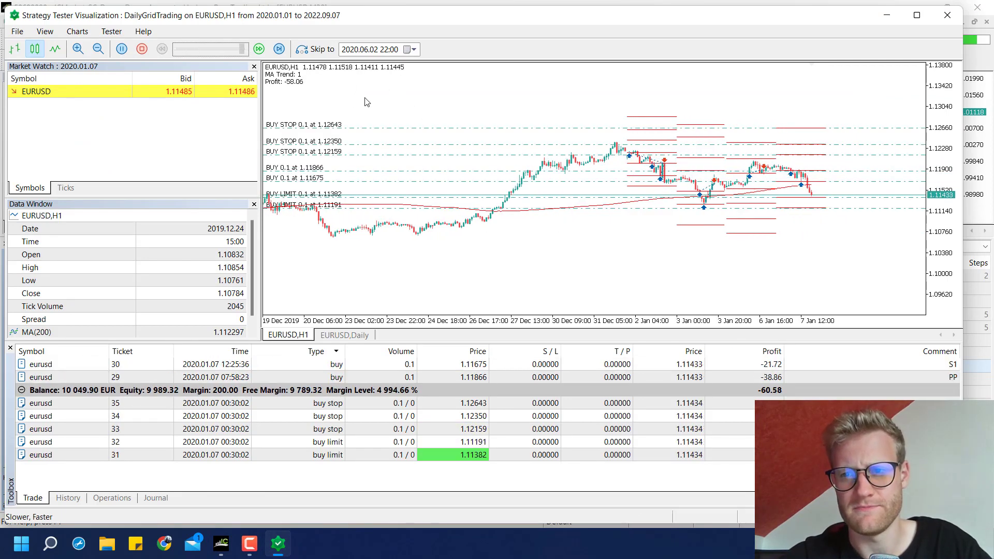
key("End")
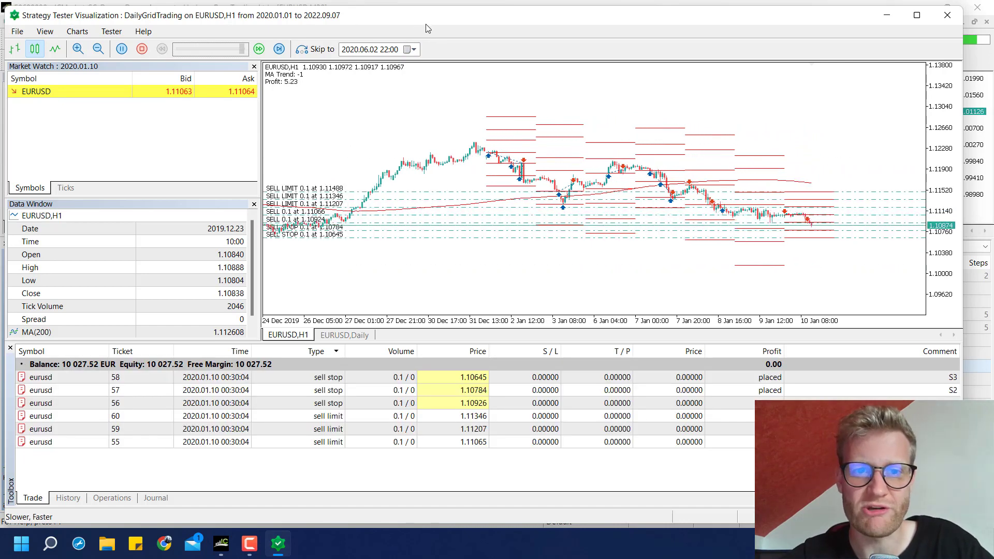
mouse_move(242, 49)
left_mouse_down()
mouse_move(223, 49)
mouse_move(241, 49)
left_mouse_up()
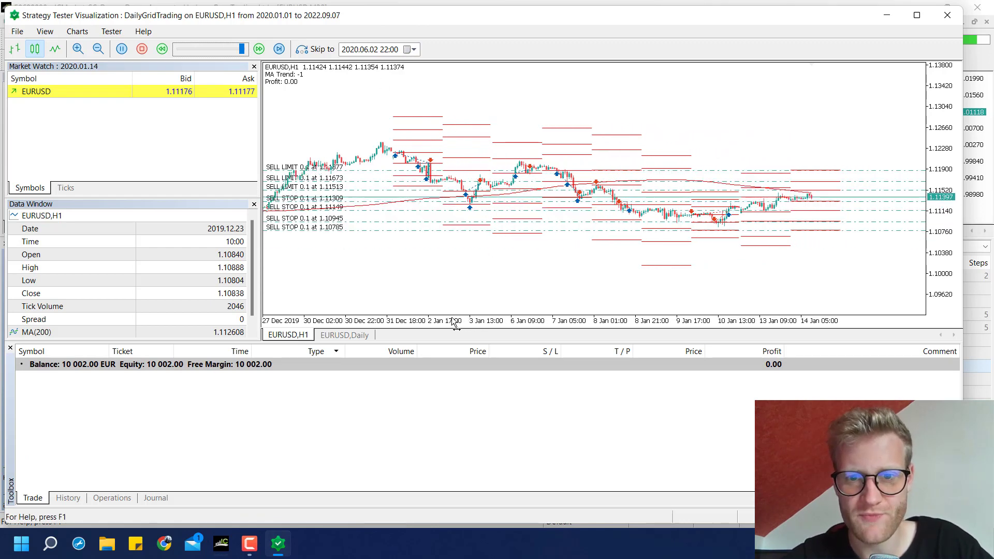
left_click_drag(242, 49, 229, 50)
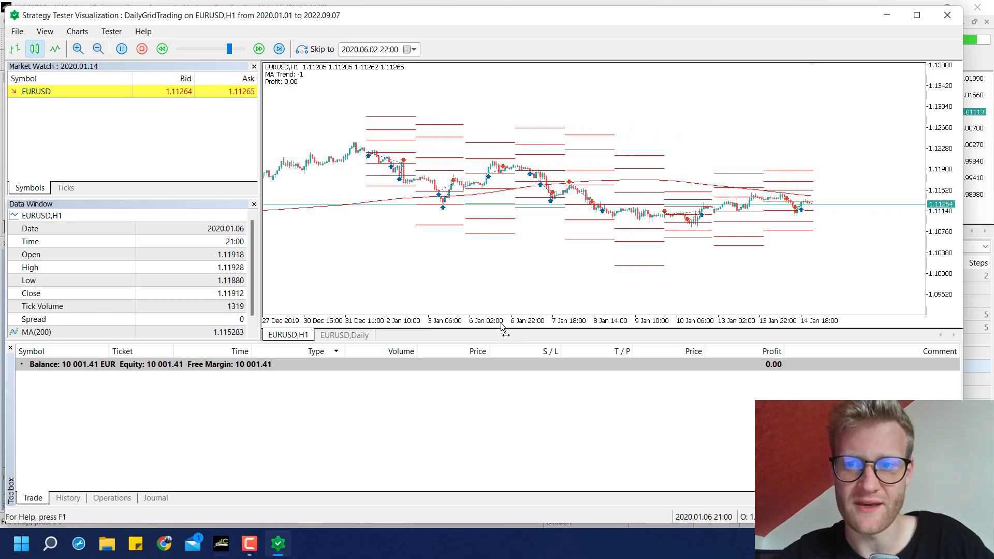
left_click_drag(502, 328, 495, 322)
left_click_drag(229, 49, 243, 52)
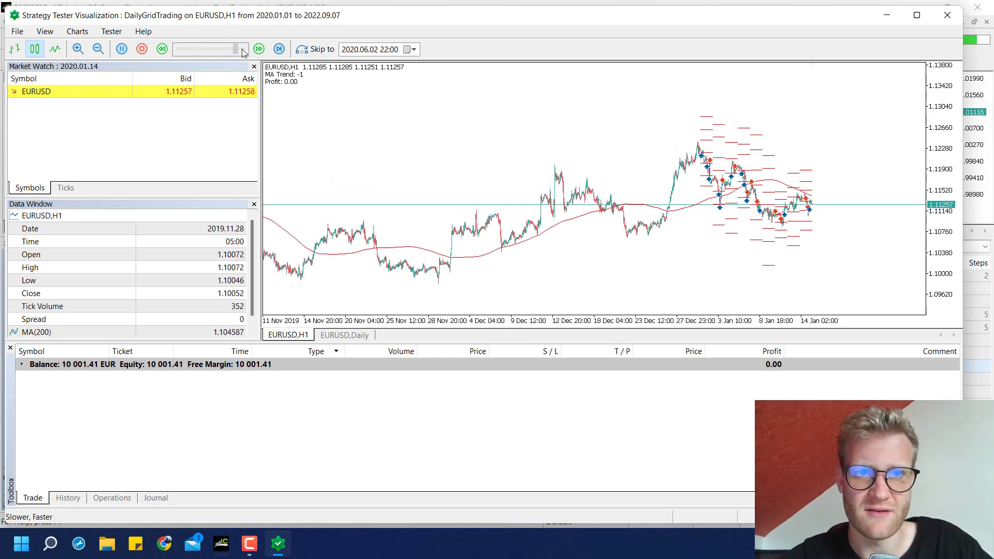
left_click(243, 52)
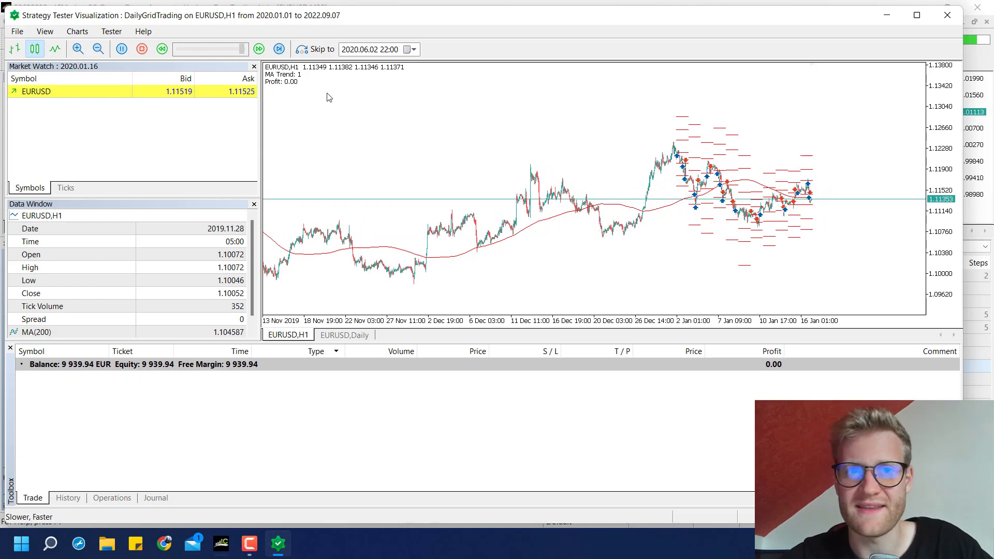
left_click_drag(241, 49, 232, 49)
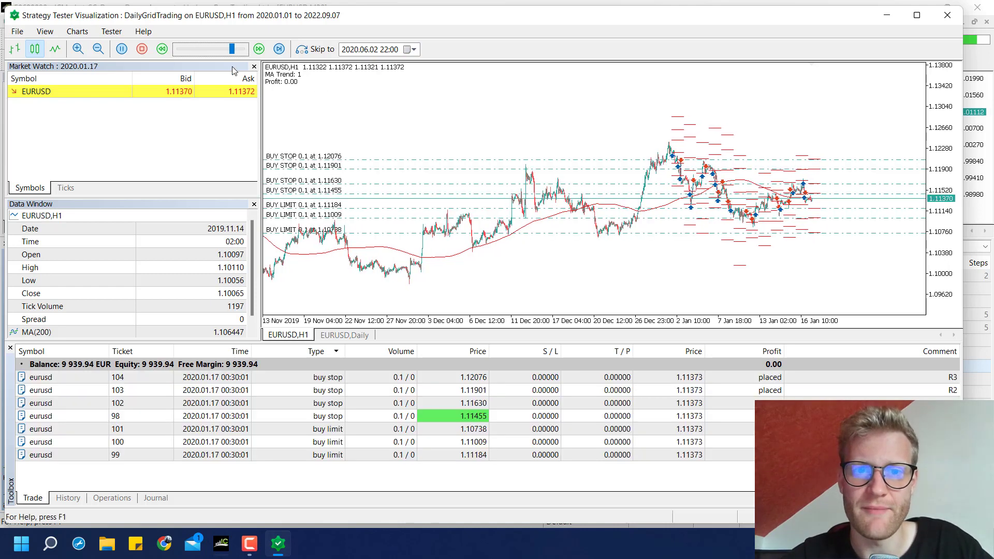
Step: Close the visualization window, choose Complete optimization on the Overview tab, and review the optimized inputs
left_click(948, 17)
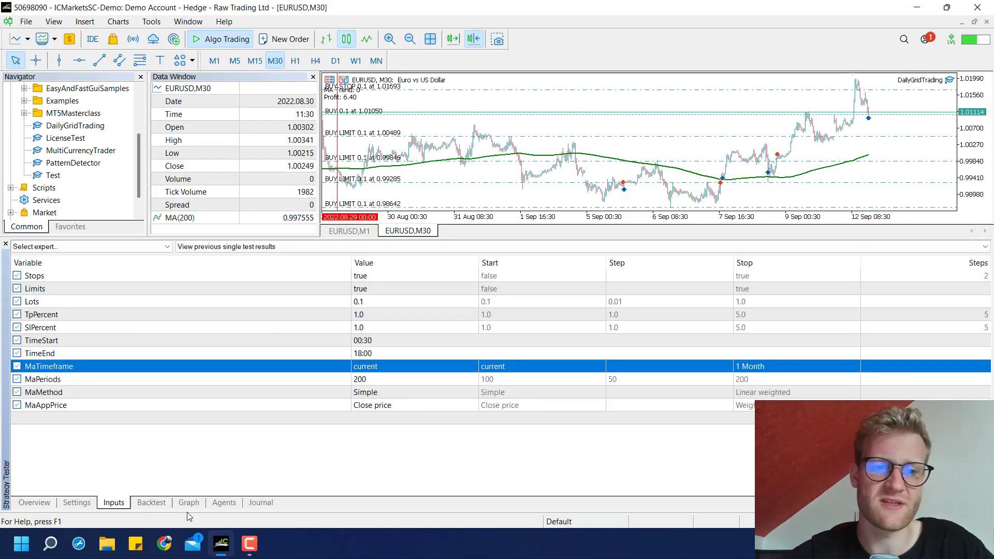
left_click(29, 505)
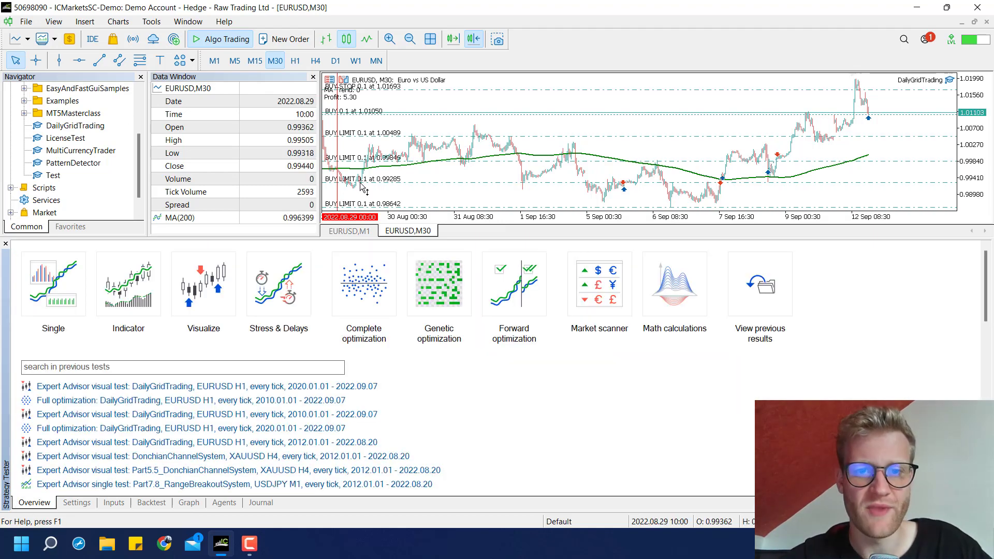
left_click(365, 286)
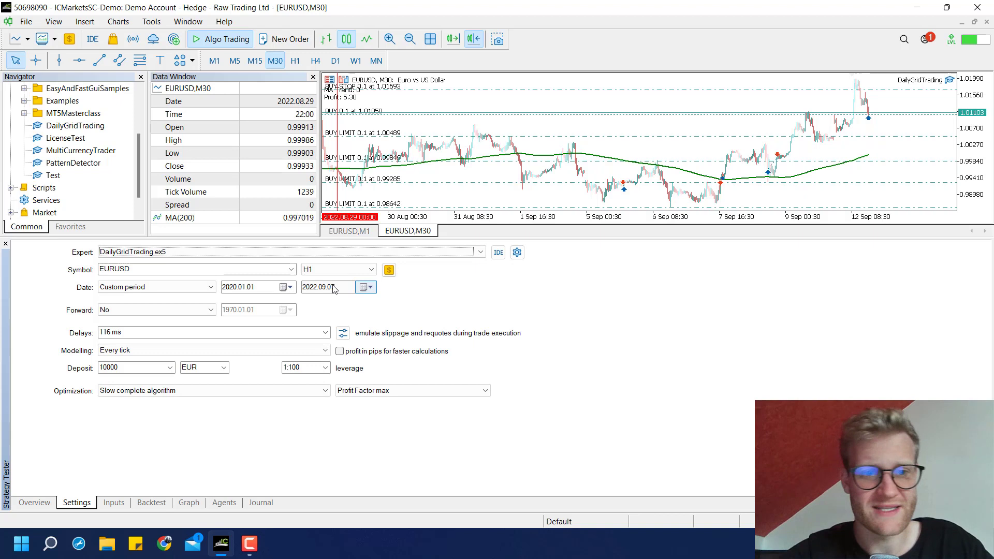
left_click(112, 505)
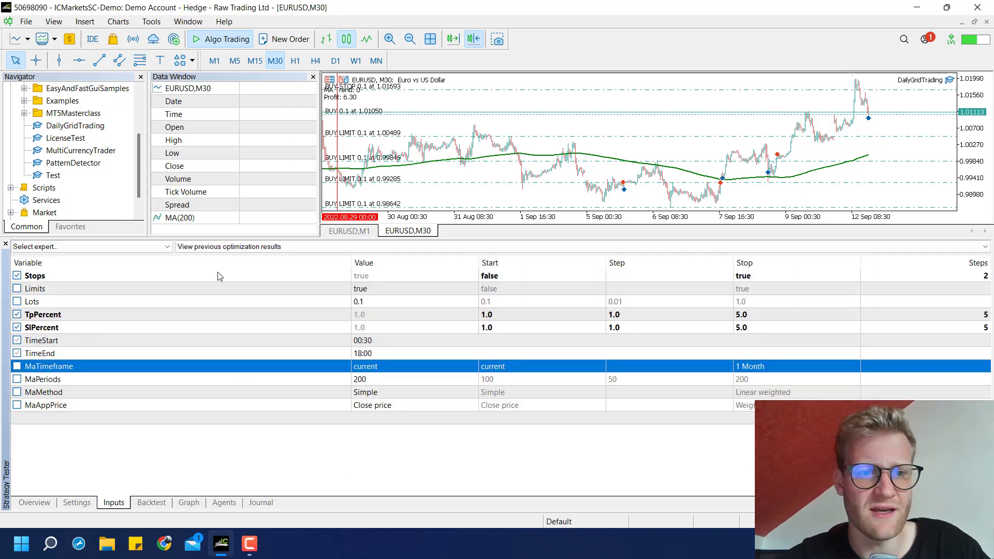
Step: Step through the Stops, TpPercent and SlPercent rows on the Inputs tab
left_click(35, 279)
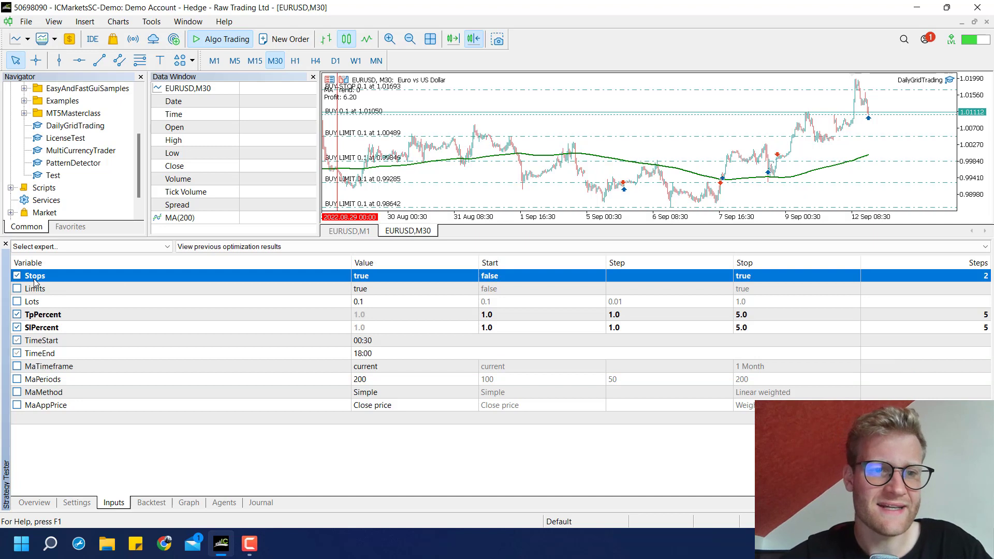
left_click(82, 317)
key("Down")
key("Down")
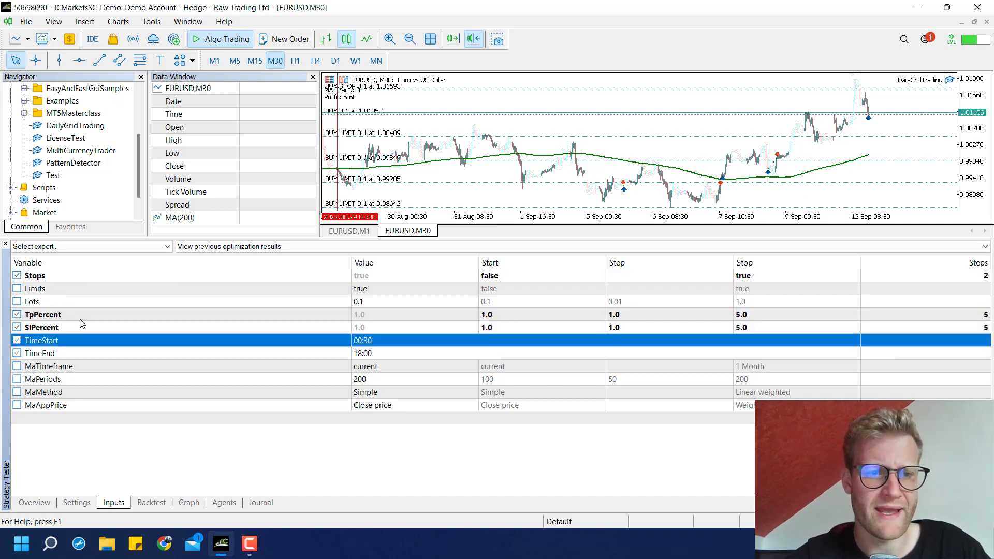
key("Up")
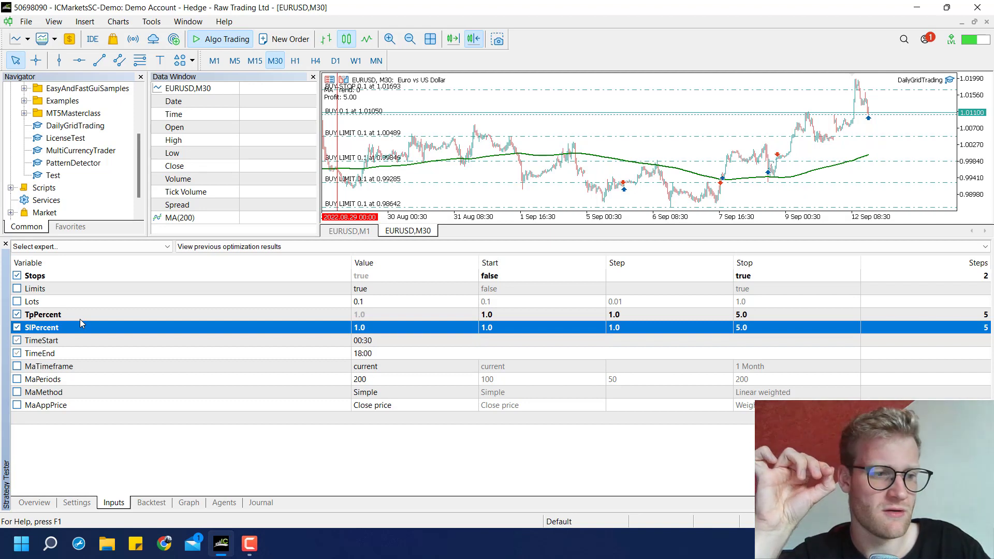
key("Up")
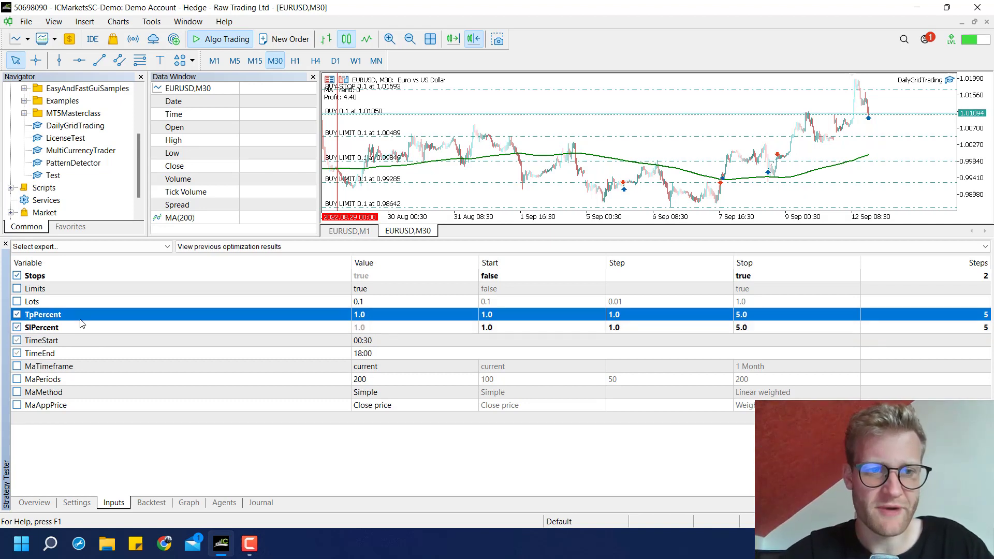
key("Up")
key("Up")
key("Up")
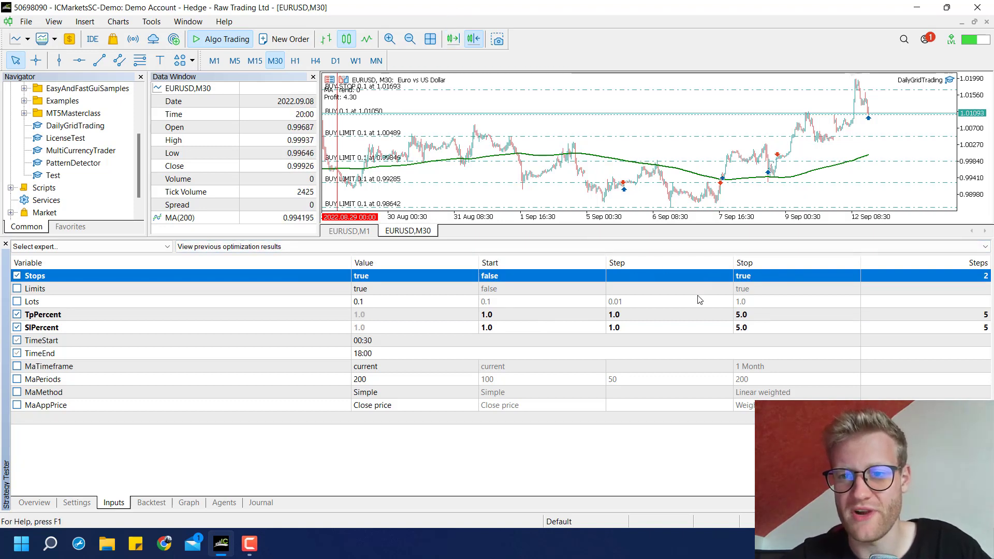
Step: Inspect the Lots, TpPercent, Stops and SlPercent optimization ranges, then return to Settings
left_click(549, 306)
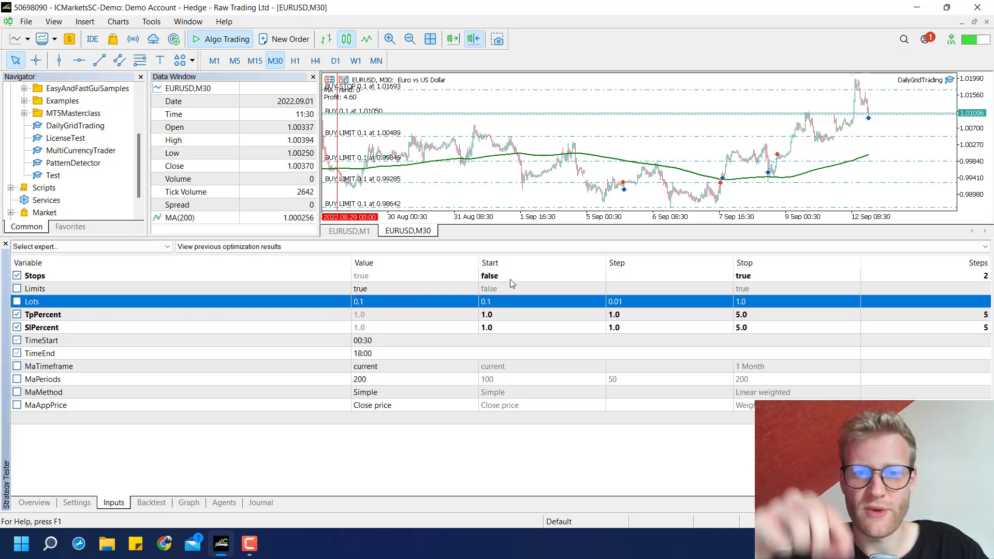
left_click(510, 316)
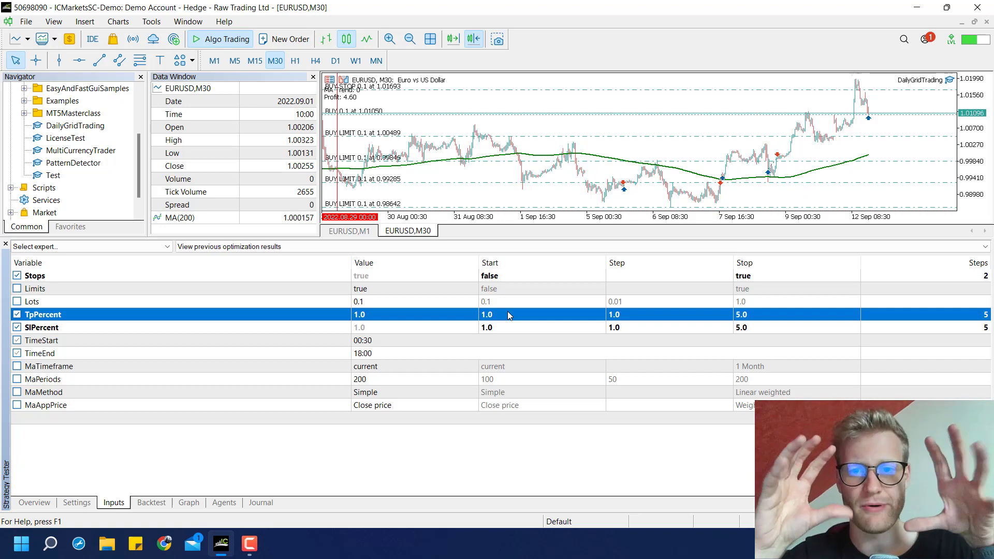
left_click(506, 278)
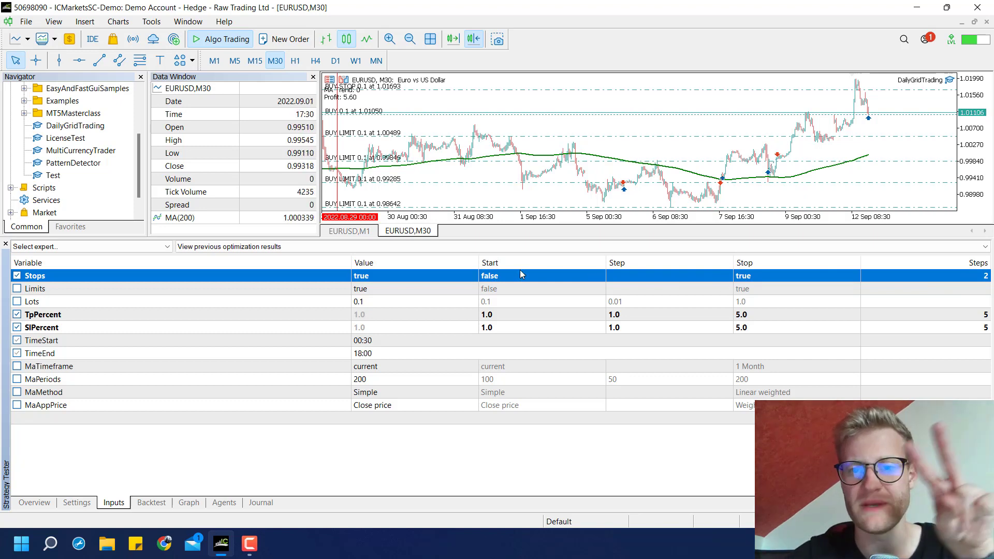
left_click(490, 319)
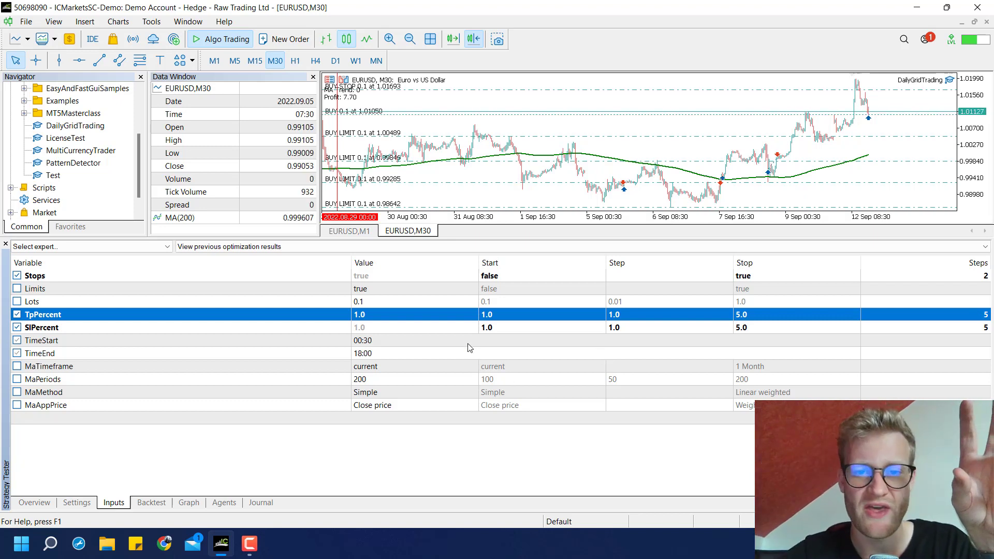
left_click(457, 330)
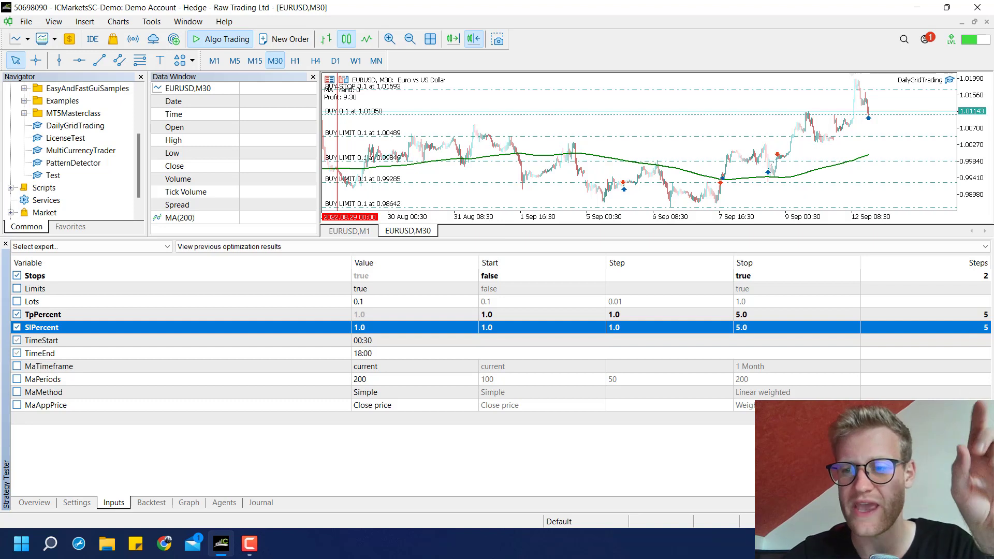
left_click(690, 419)
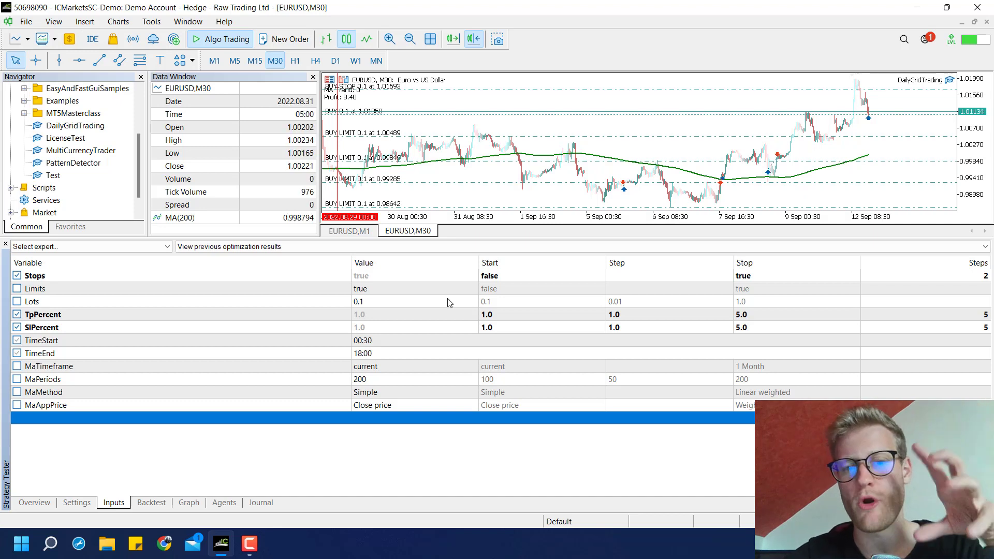
left_click(77, 502)
Step: Check the start and end date years and keep DailyGridTrading.ex5 on EURUSD
left_click(231, 288)
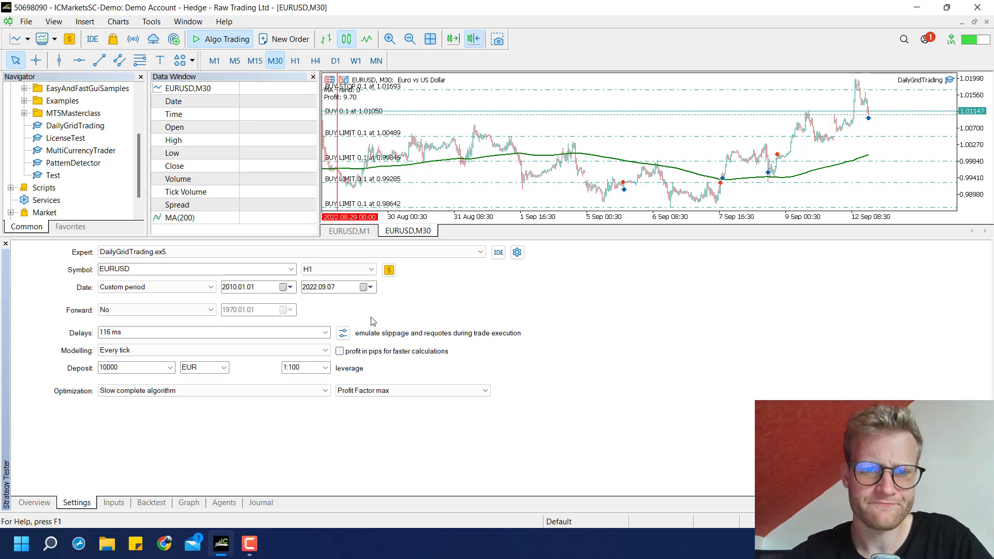
left_click(305, 291)
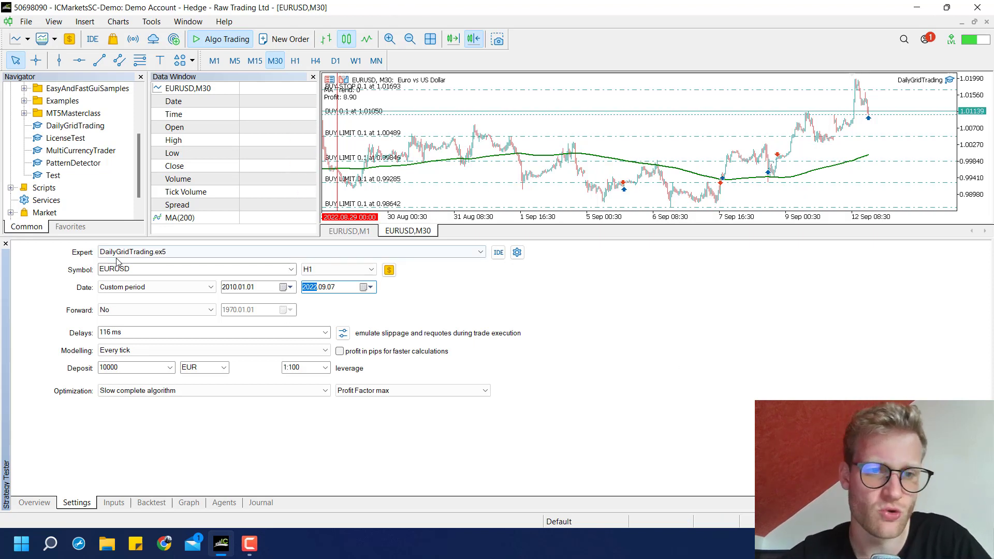
left_click(137, 255)
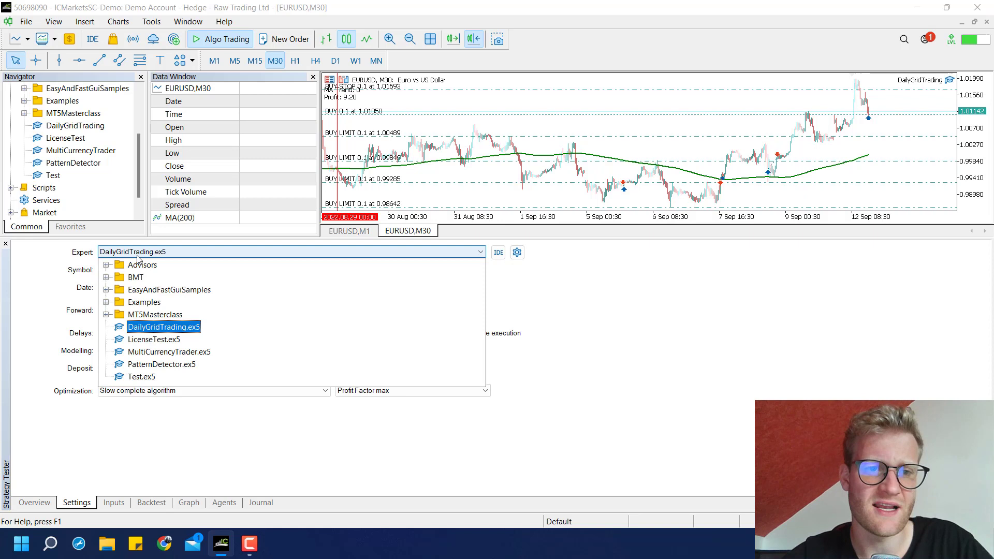
left_click(137, 260)
left_click(154, 269)
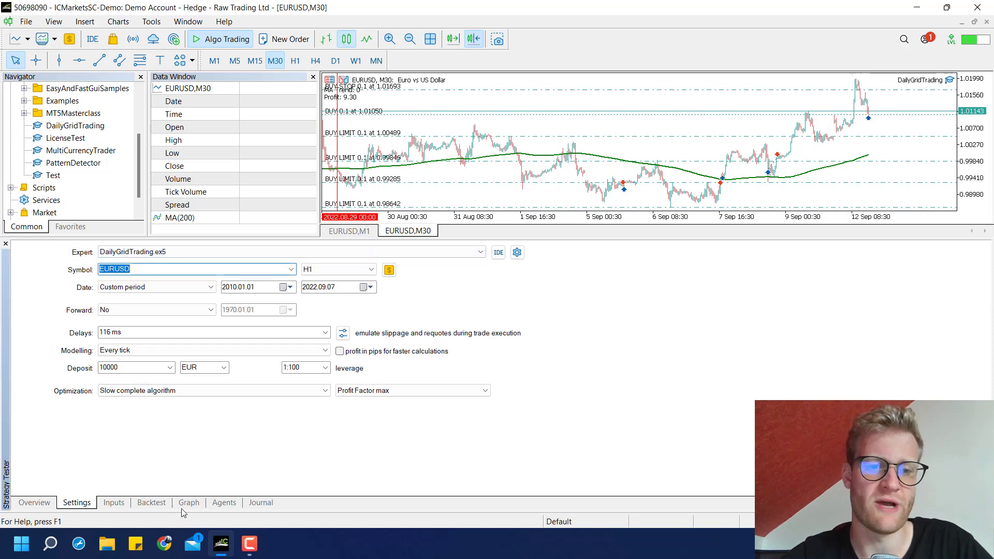
Step: Look over the Backtest, Inputs, Graph and Agents panels of the tester
left_click(150, 503)
left_click(114, 503)
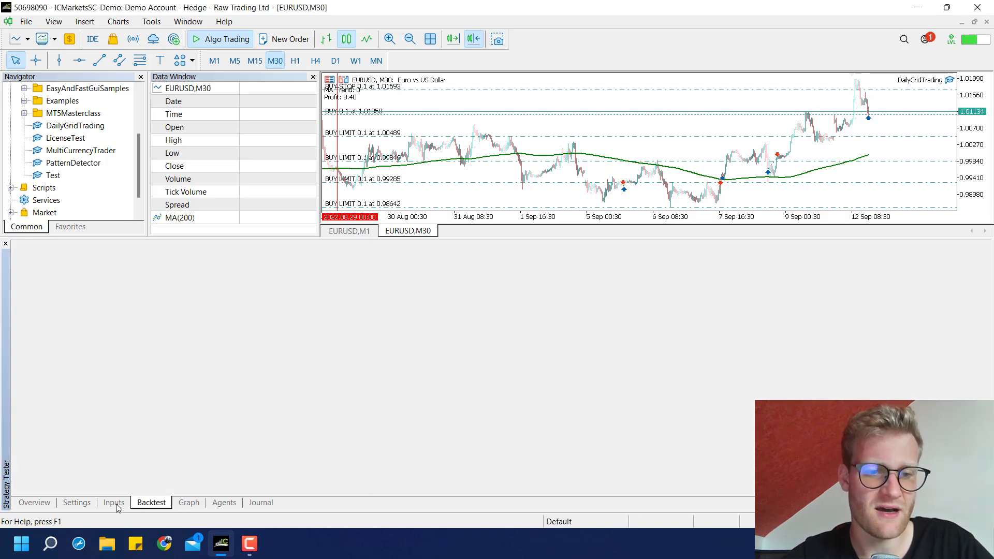
left_click(218, 247)
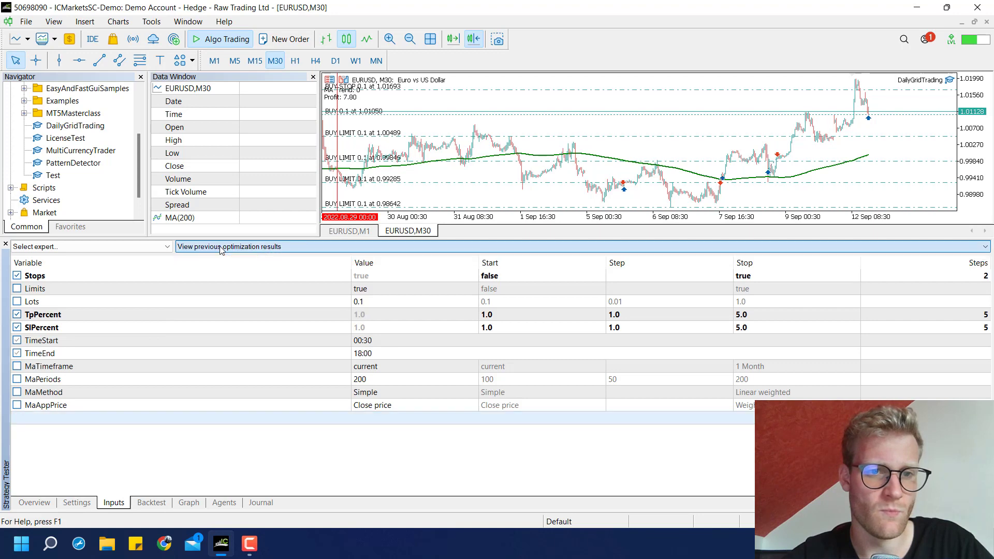
left_click(153, 503)
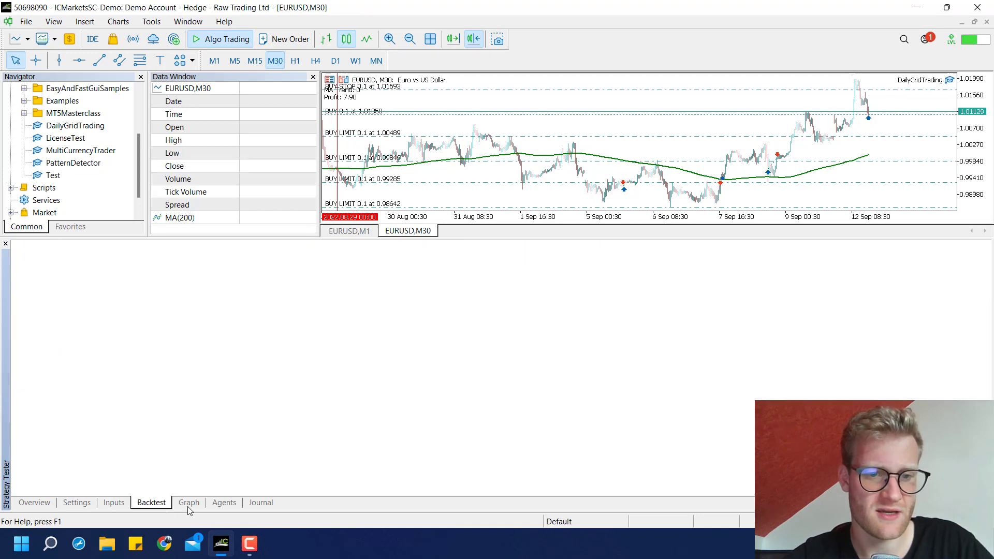
left_click(189, 503)
left_click(224, 503)
left_click(261, 504)
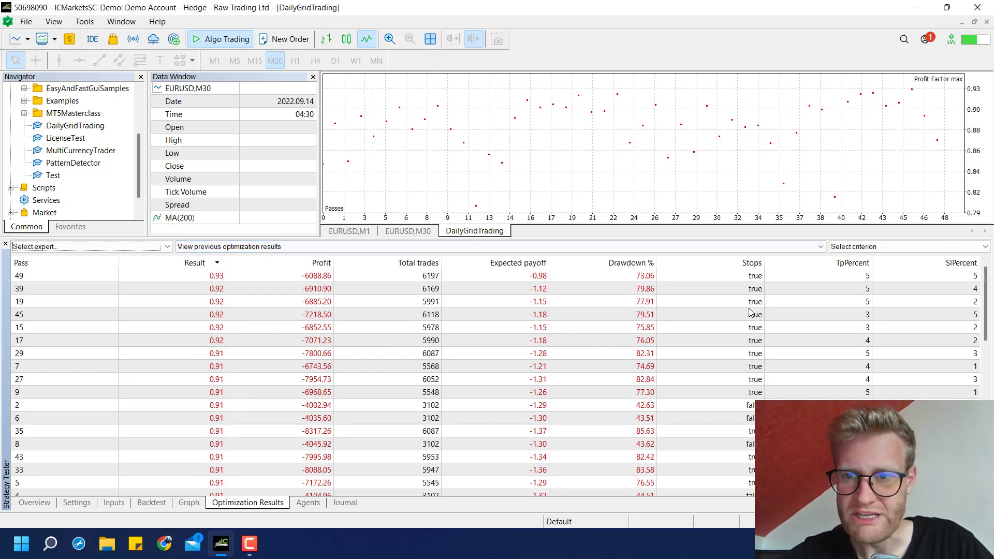
left_click(725, 281)
key("Down")
key("Down")
key("Down")
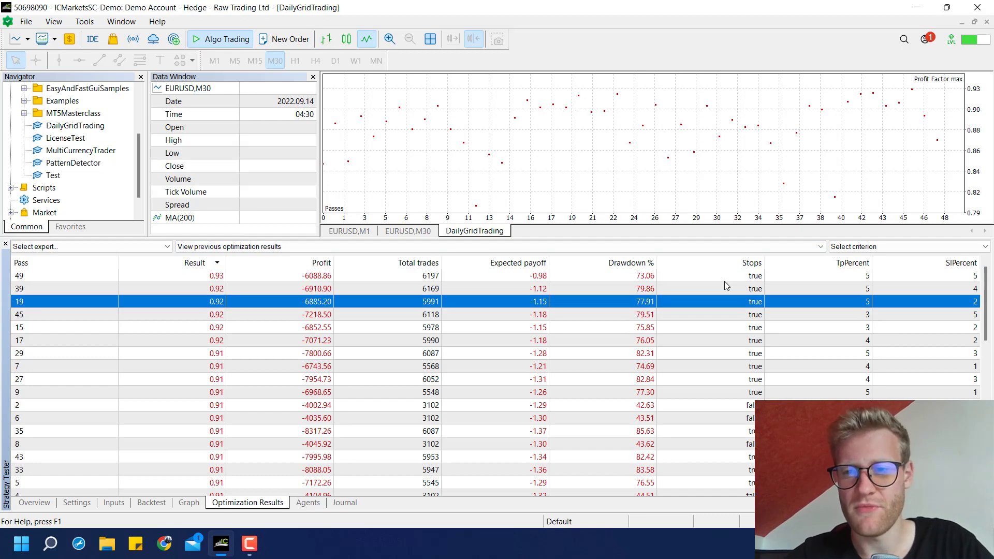
left_click(750, 408)
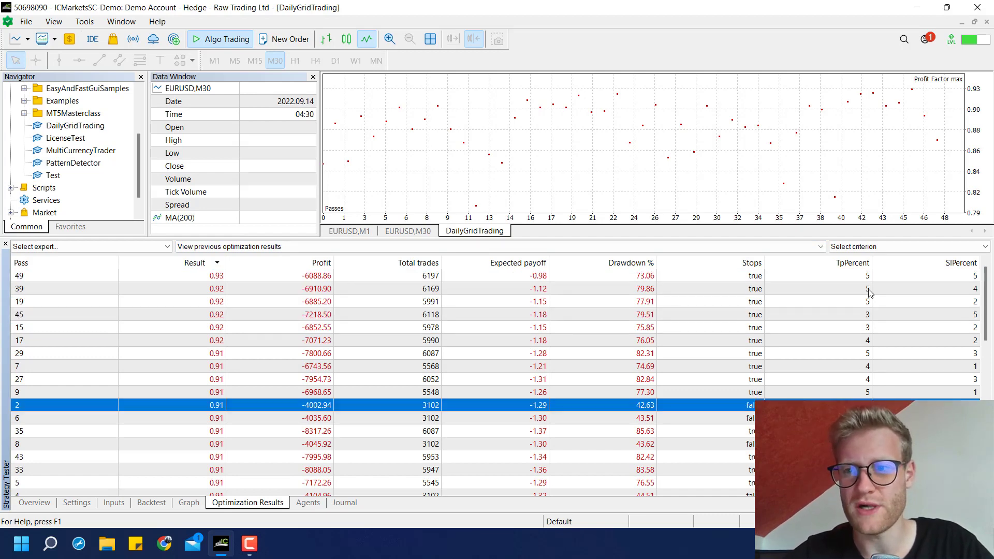
left_click(855, 281)
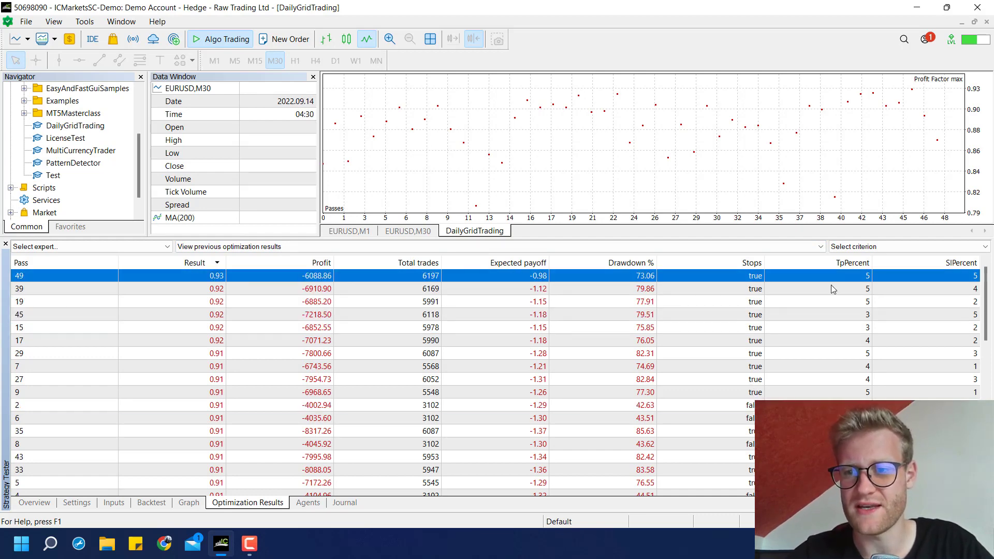
scroll(495, 383, "down", 5)
scroll(495, 384, "up", 5)
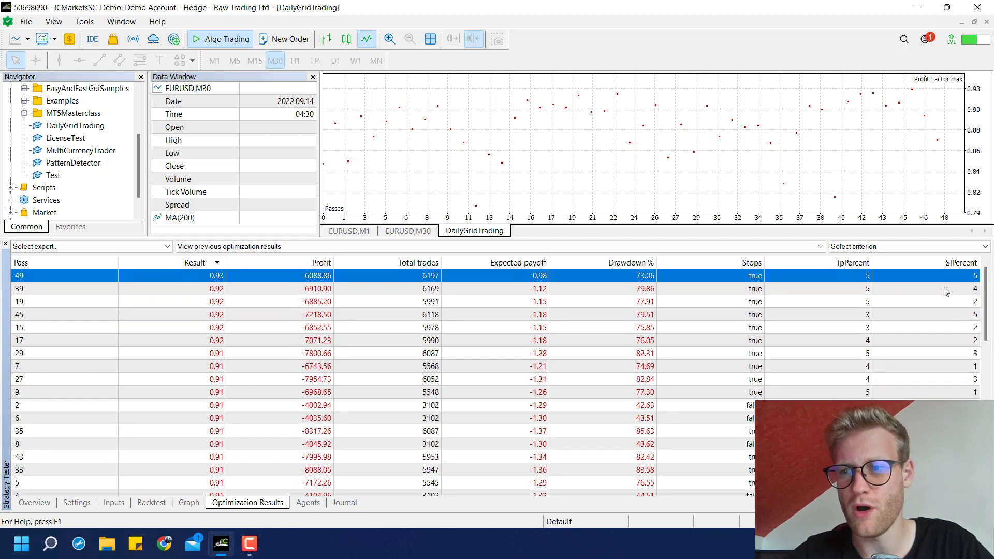
scroll(925, 275, "down", 8)
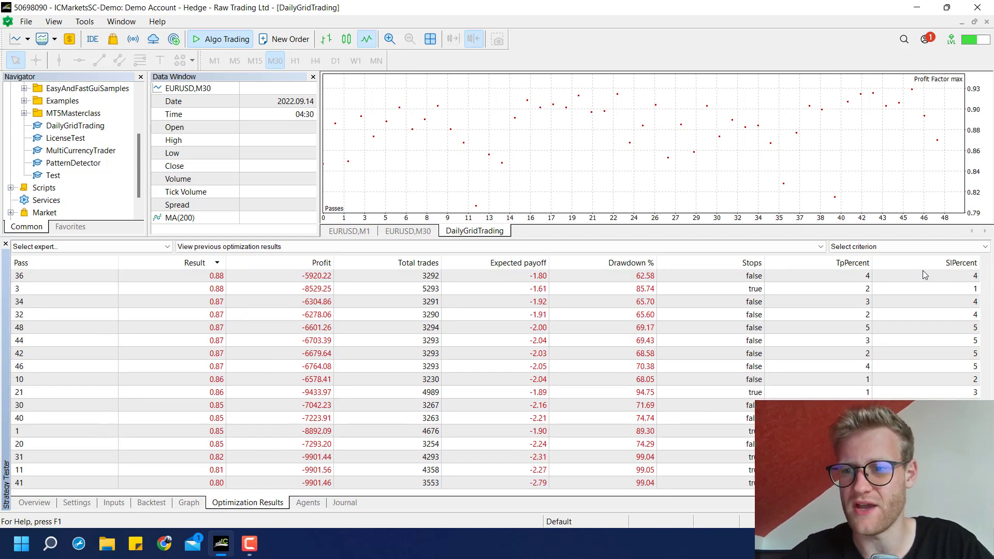
scroll(925, 275, "up", 8)
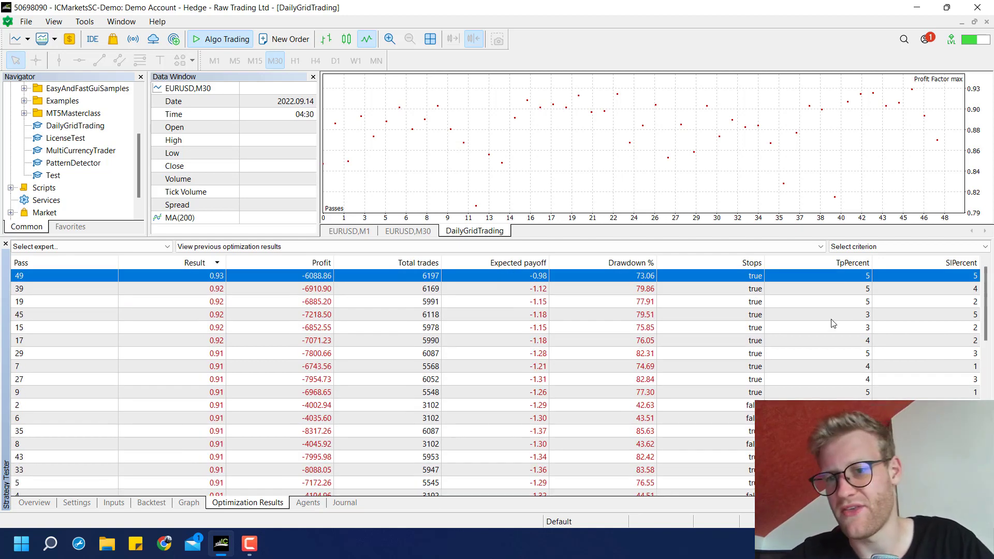
key("Down")
key("Down")
key("Down")
key("Down")
key("Down")
key("Down")
key("Down")
key("Down")
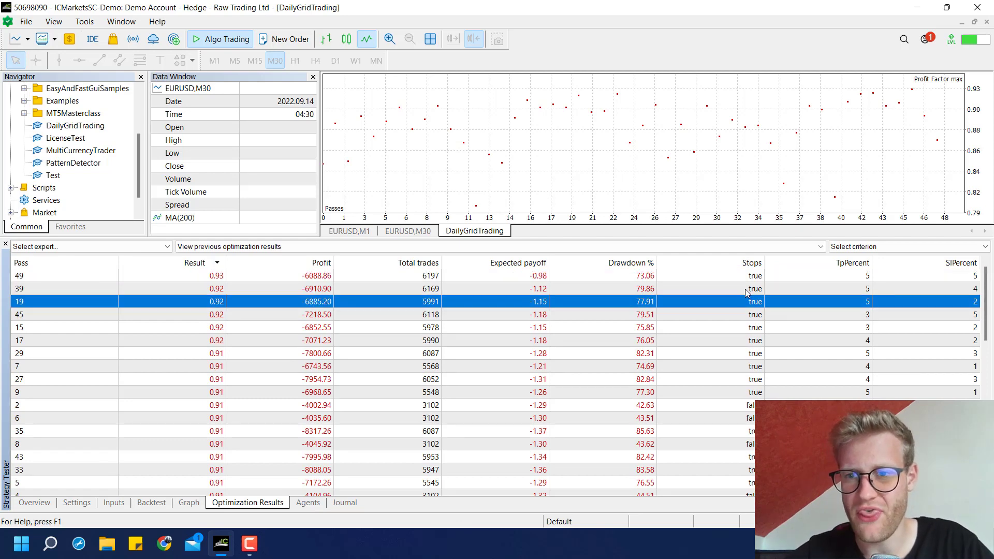
key("Up")
key("Up")
key("Up")
key("Up")
key("Up")
key("Up")
key("Up")
key("Up")
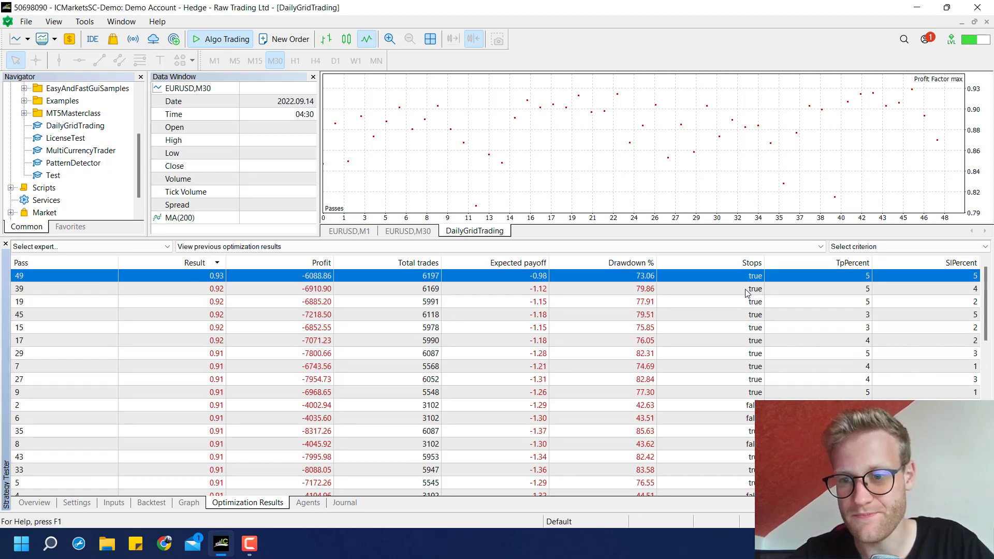
key("Page_Down")
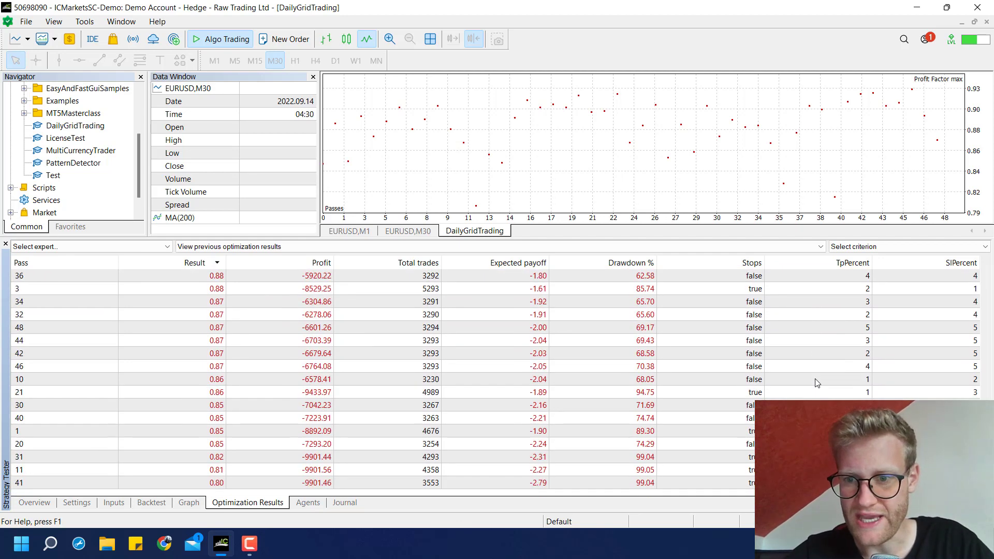
key("Page_Up")
key("Down")
key("Down")
key("Down")
key("Down")
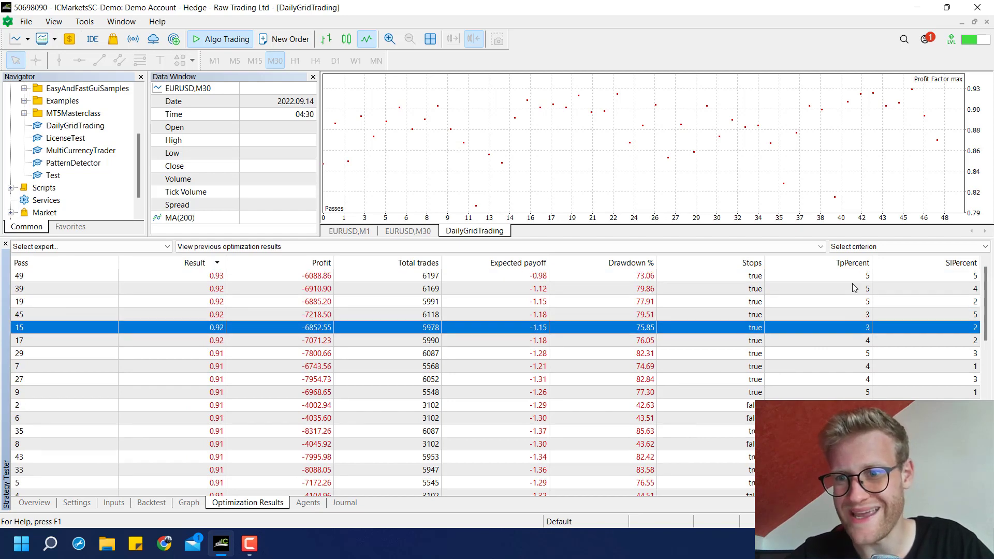
key("Up")
key("Down")
key("Up")
key("Up")
key("Up")
key("Down")
key("Down")
key("Down")
key("Down")
key("Down")
key("Down")
key("Down")
key("Down")
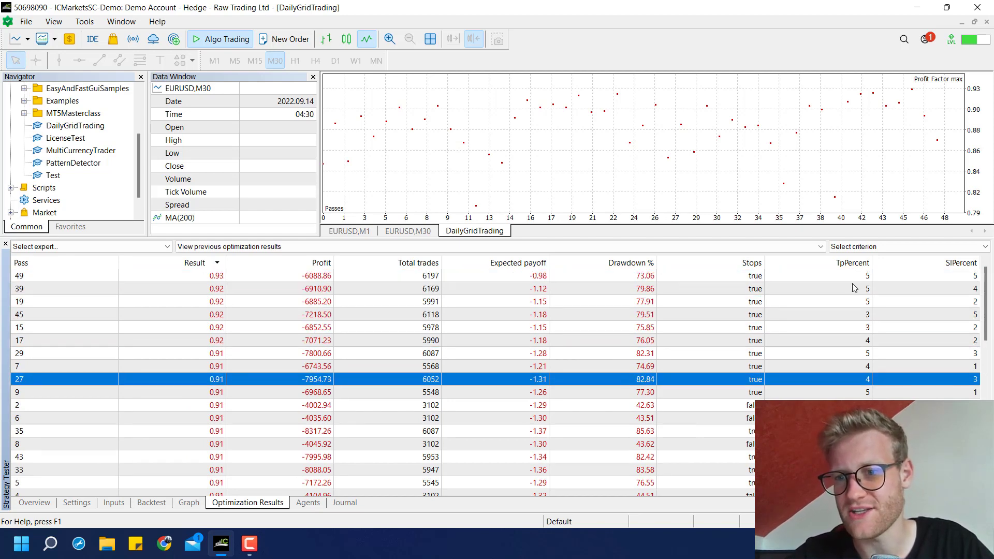
scroll(854, 289, "down", 10)
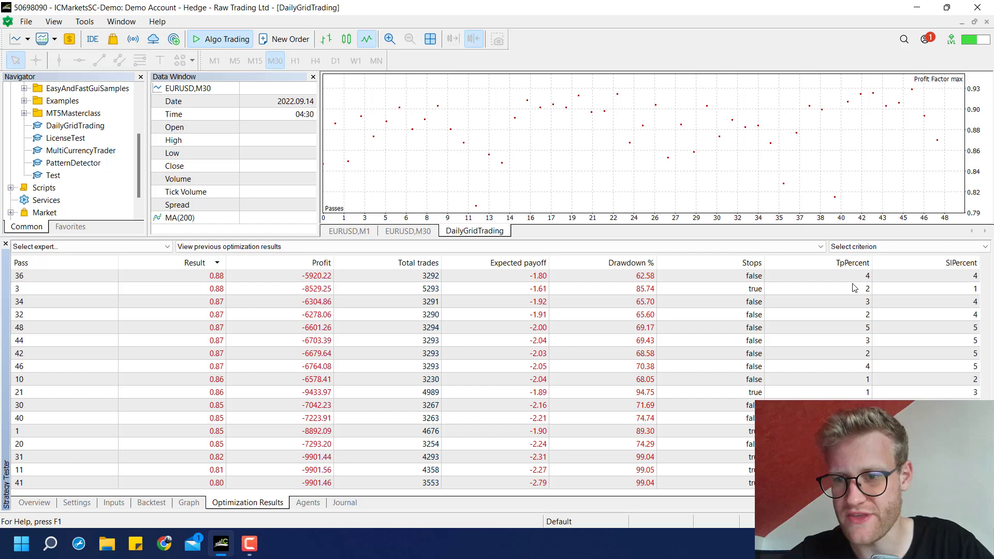
left_click(383, 405)
key("Down")
key("Down")
key("Down")
key("Down")
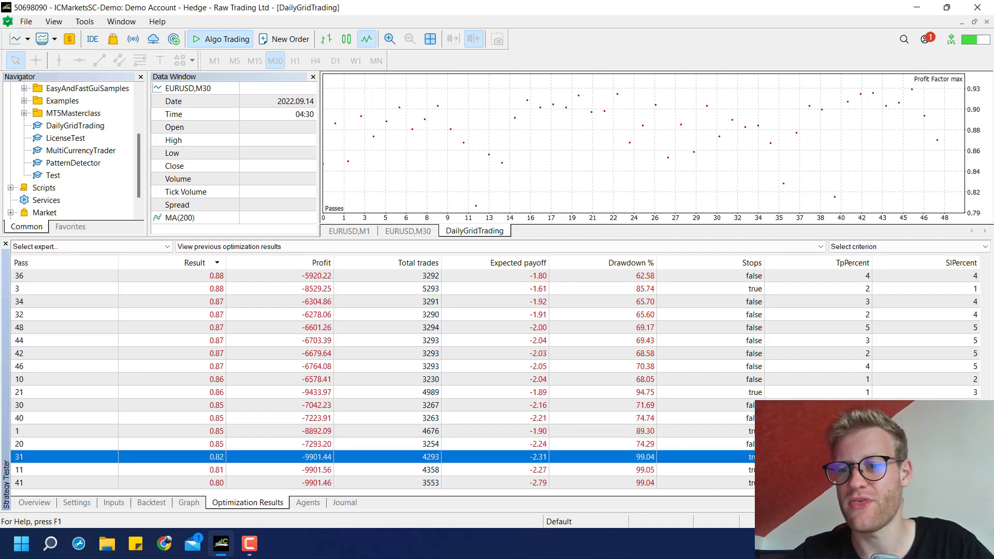
key("Down")
key("Down")
key("Up")
key("Up")
key("Up")
key("Up")
key("Up")
key("Up")
key("Up")
key("Up")
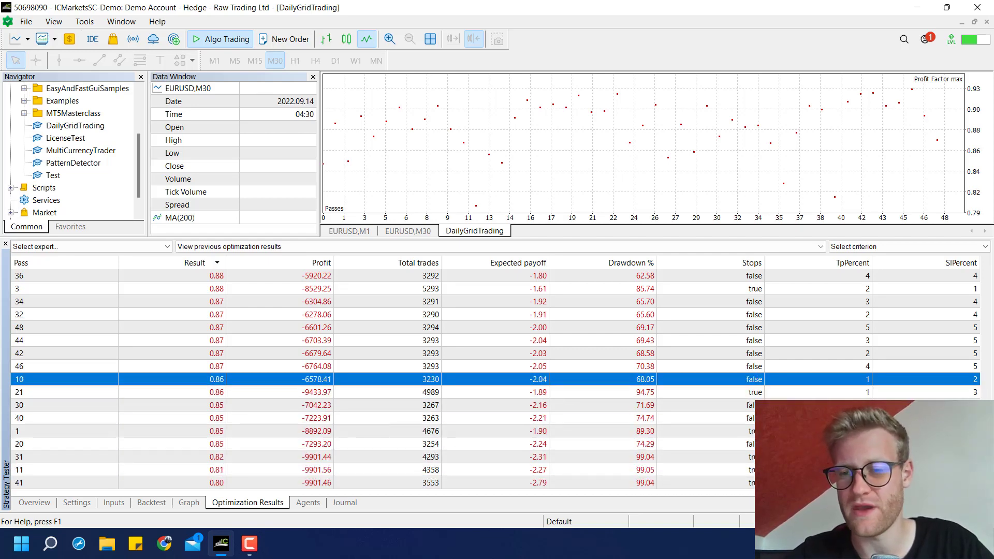
key("Down")
key("Down")
key("Down")
key("Down")
key("Down")
key("Down")
scroll(854, 363, "up", 10)
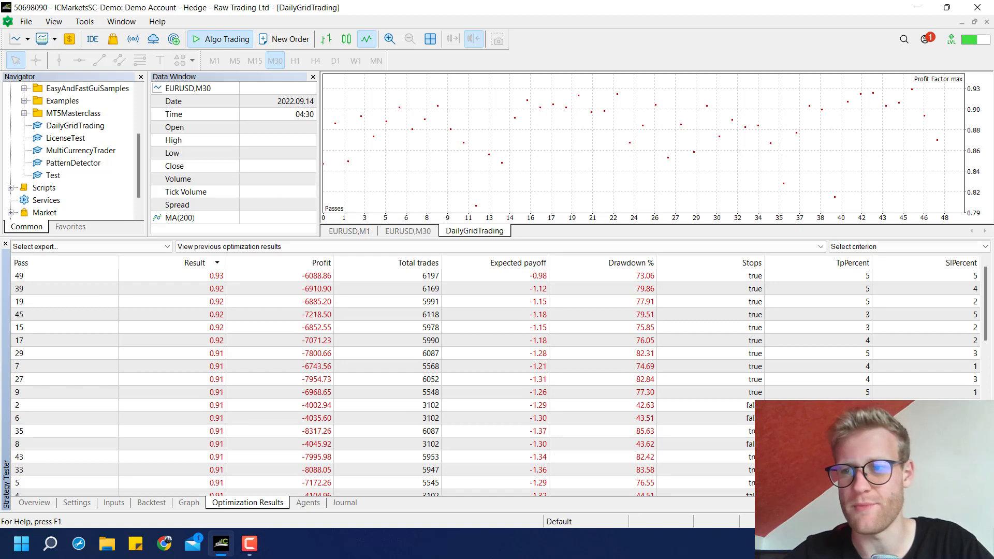
left_click(921, 276)
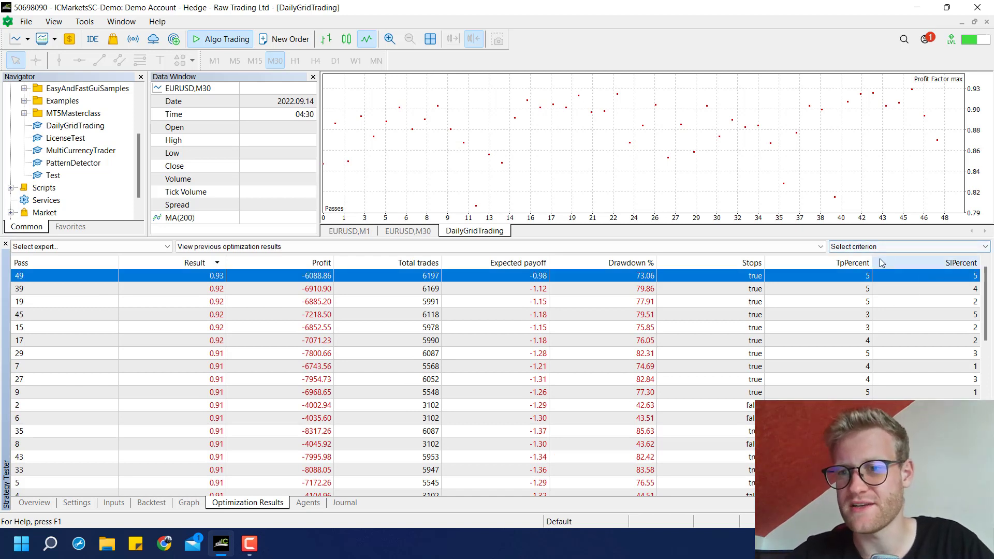
left_click(906, 292)
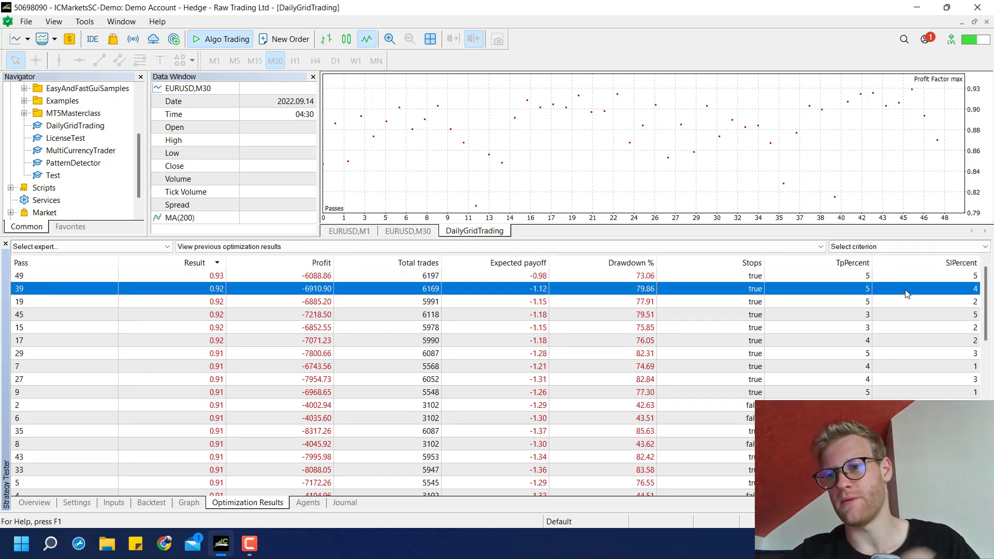
scroll(906, 293, "down", 10)
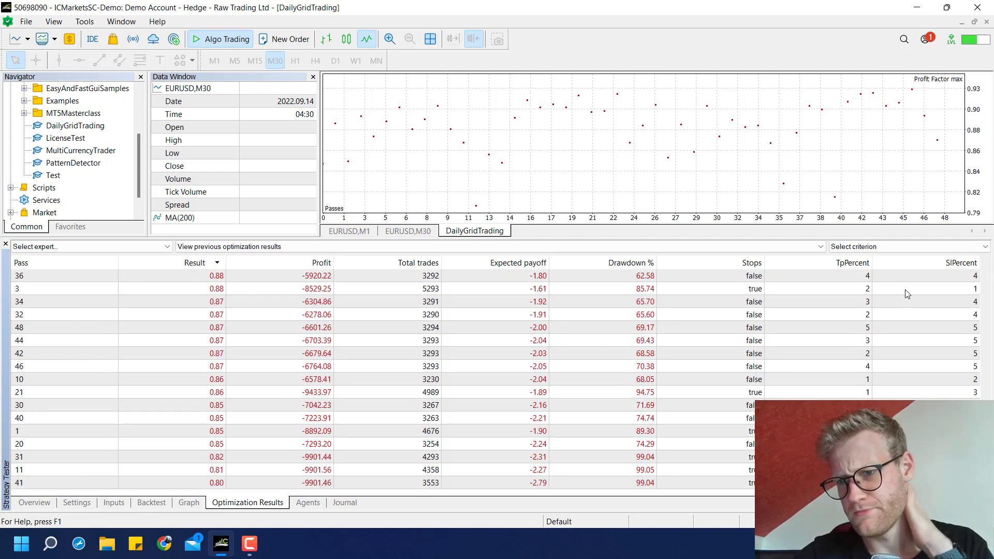
scroll(907, 294, "up", 10)
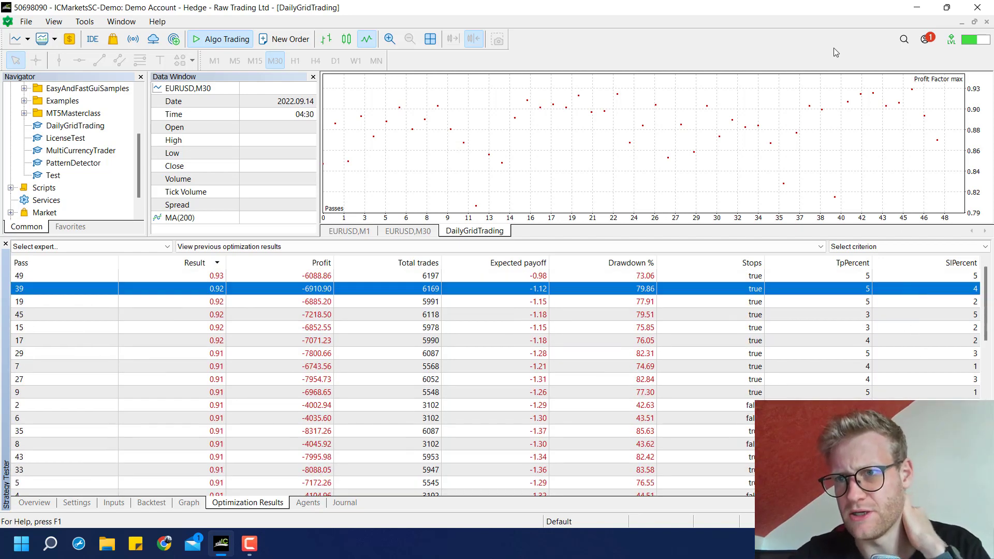
left_click(948, 301)
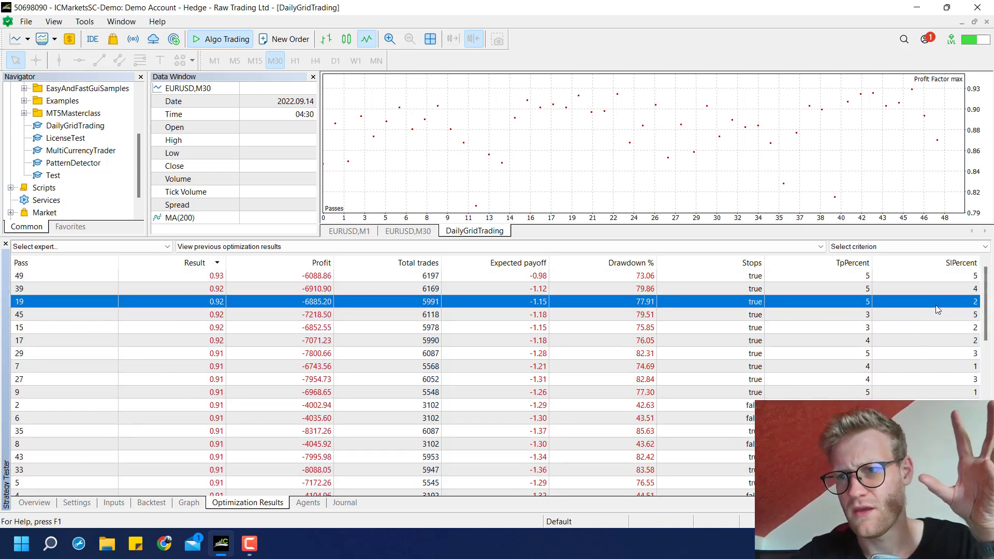
left_click(944, 277)
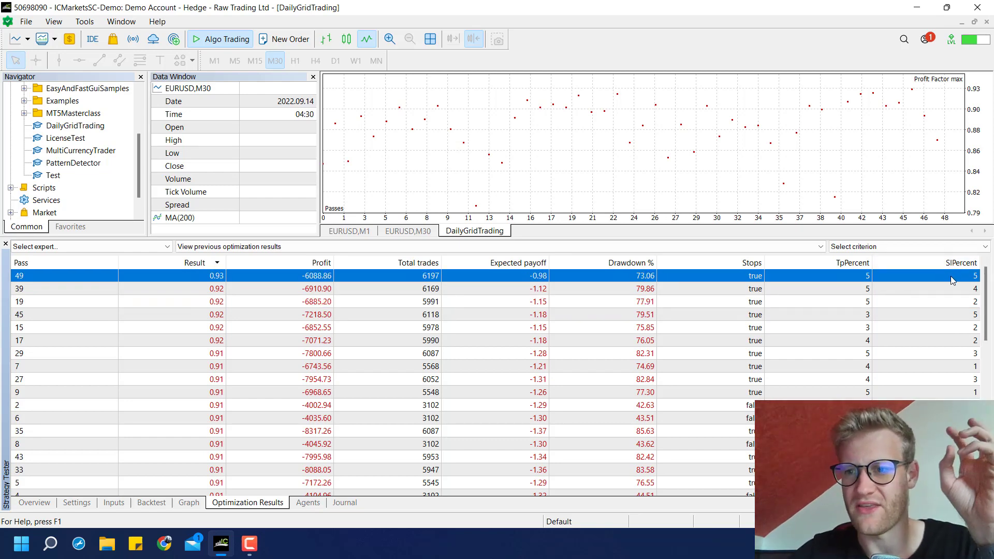
scroll(951, 280, "down", 1)
scroll(952, 280, "down", 10)
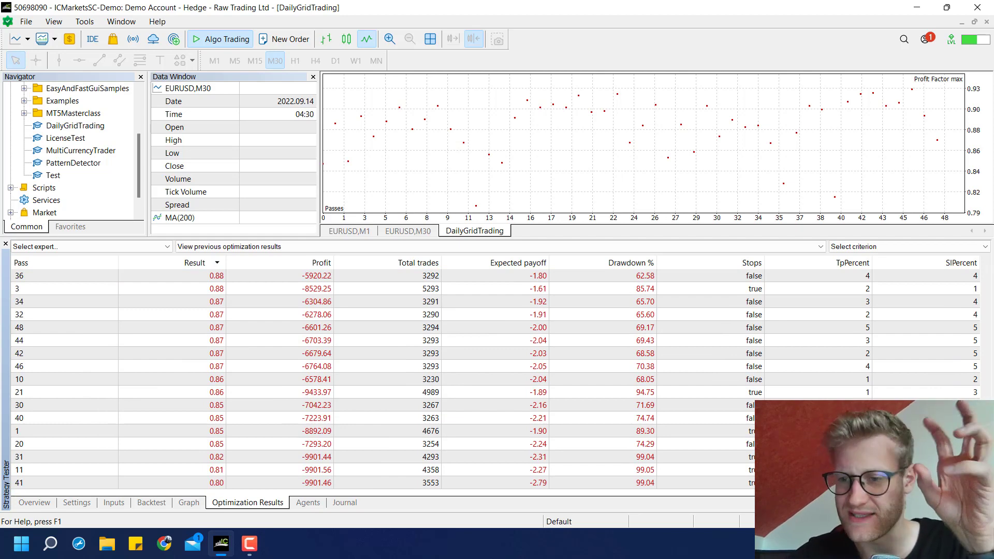
scroll(972, 301, "up", 10)
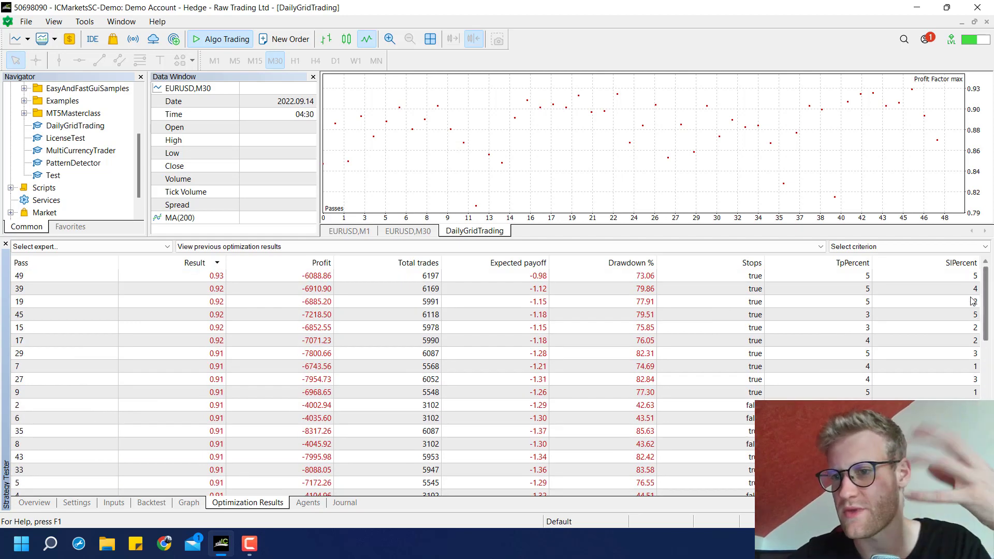
left_click(955, 276)
left_click(949, 339)
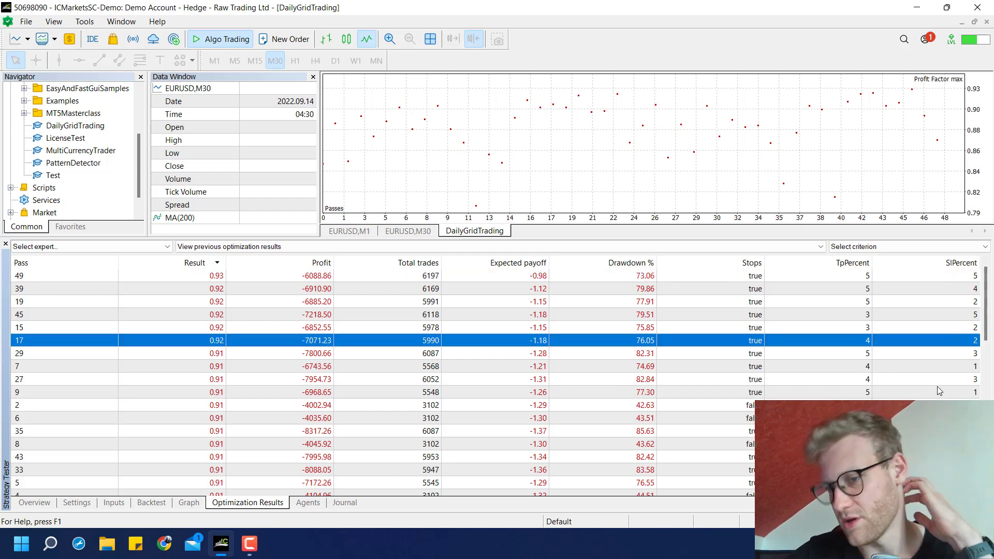
left_click(938, 388)
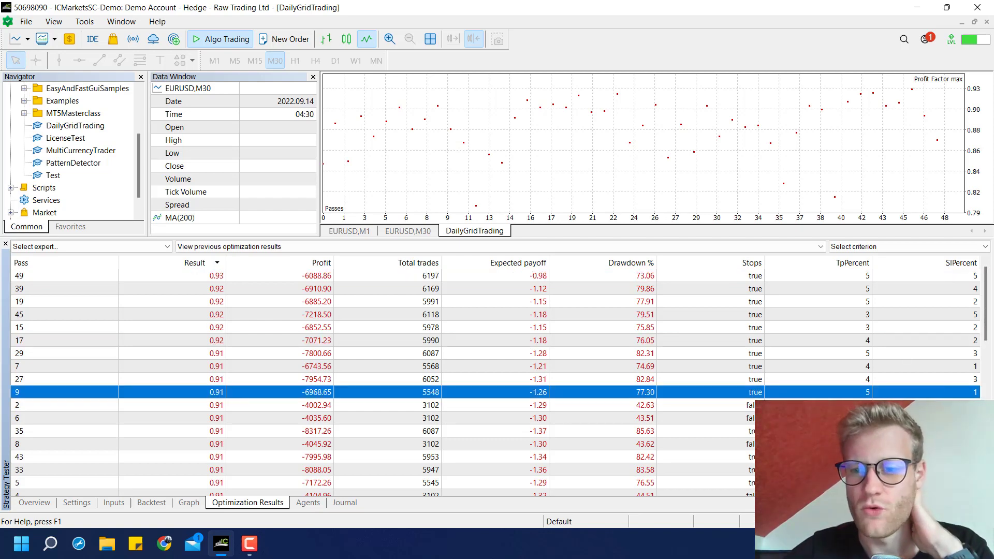
left_click(745, 278)
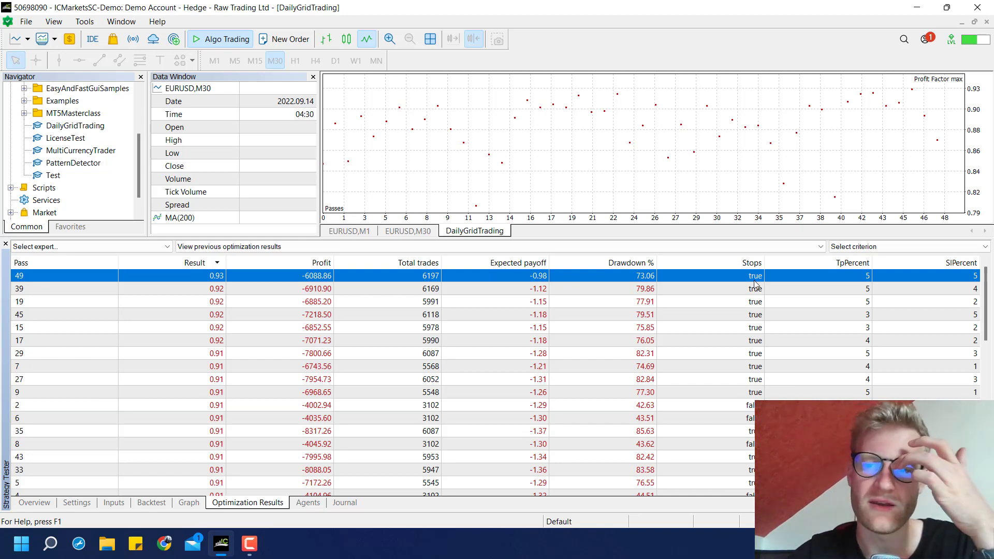
left_click(852, 290)
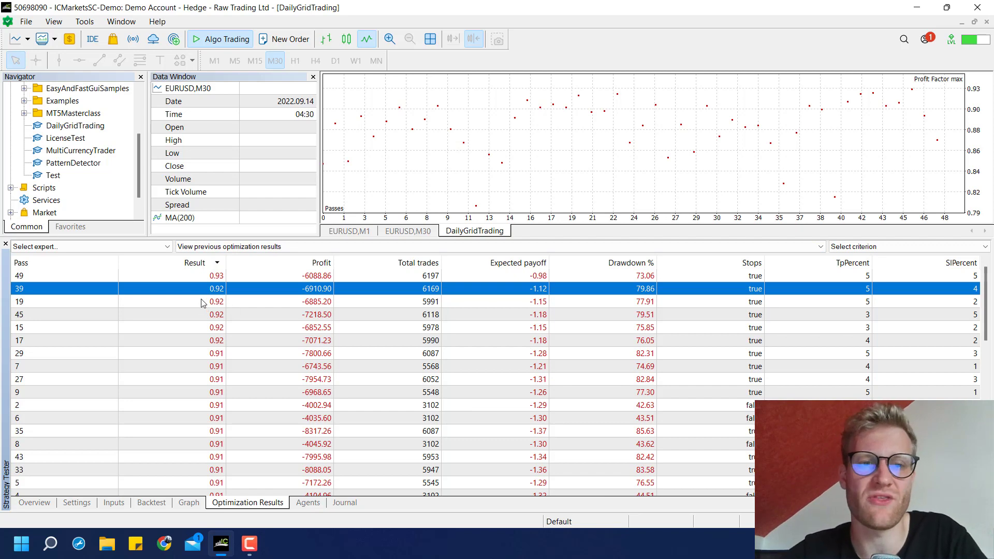
left_click(201, 276)
scroll(251, 370, "down", 5)
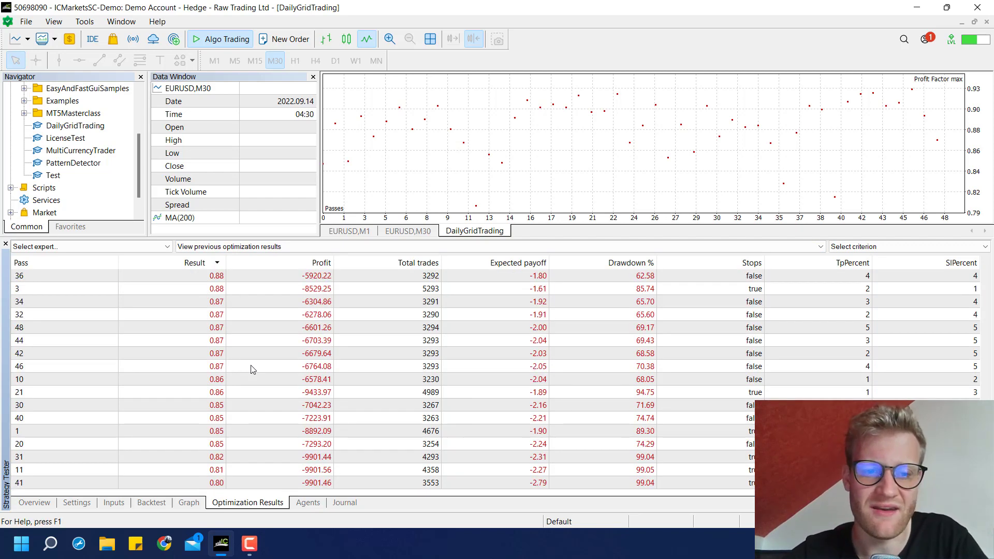
scroll(251, 369, "up", 5)
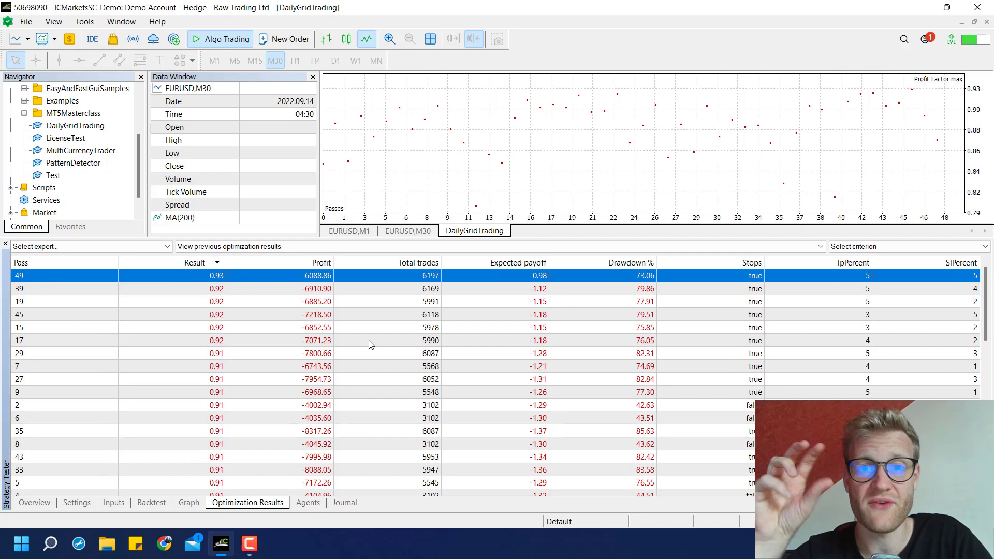
left_click(44, 505)
left_click(68, 510)
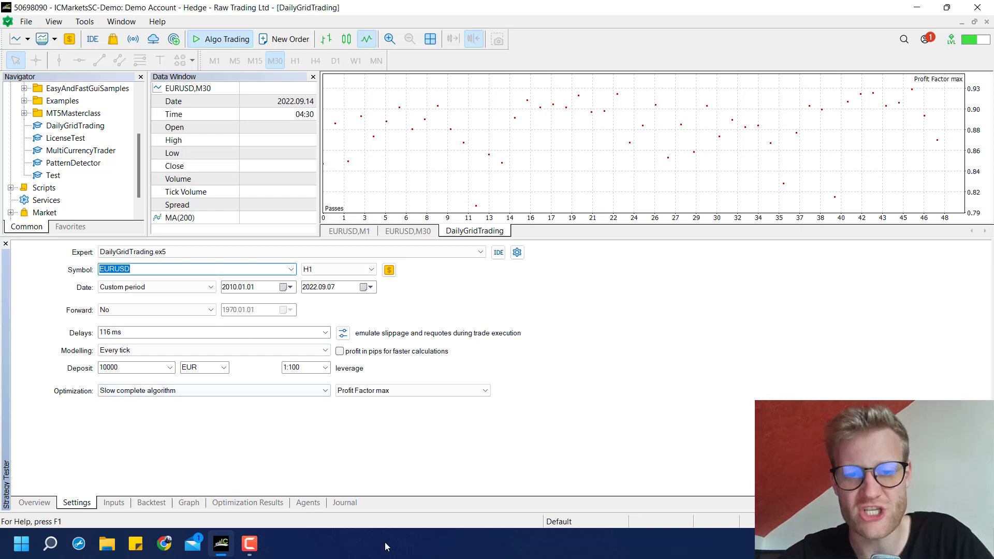
left_click(220, 505)
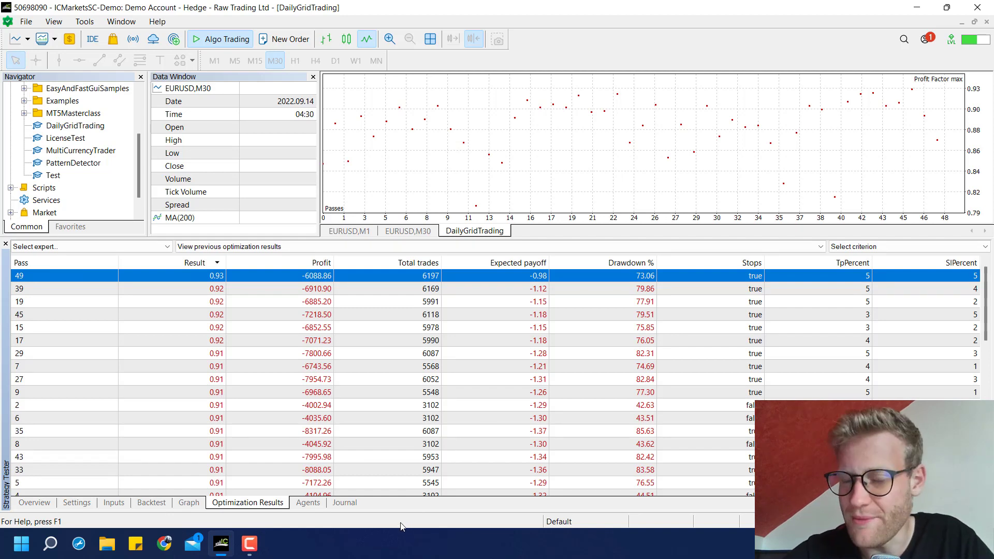
left_click(573, 291)
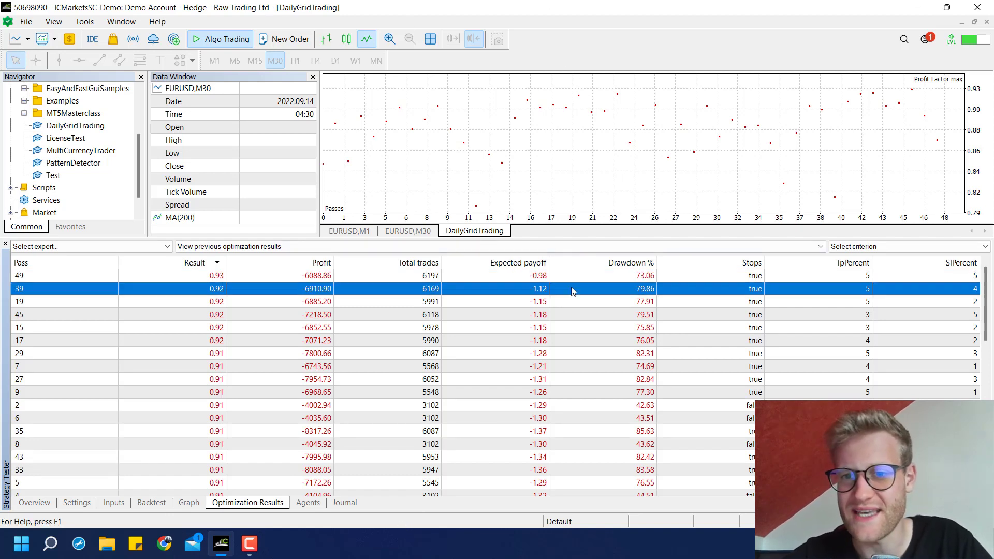
left_click(554, 392)
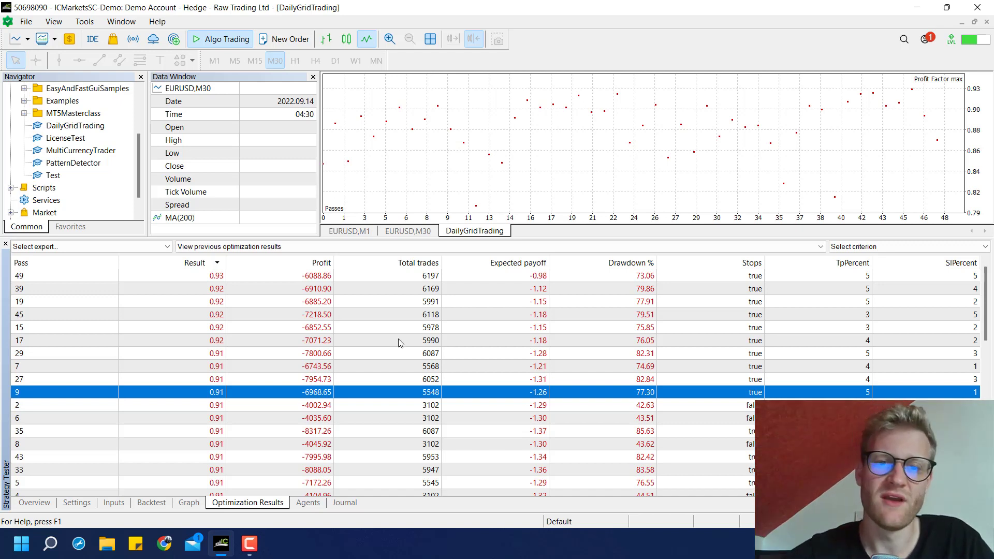
left_click(418, 367)
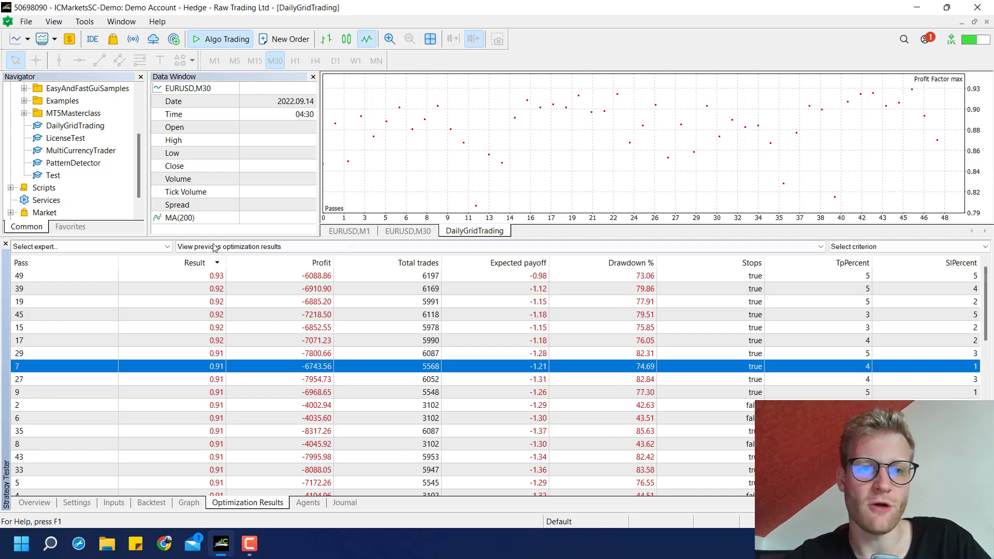
Step: Pick US30 from Indices > Indices Spot > Major Spot Indices as the test symbol
left_click(77, 502)
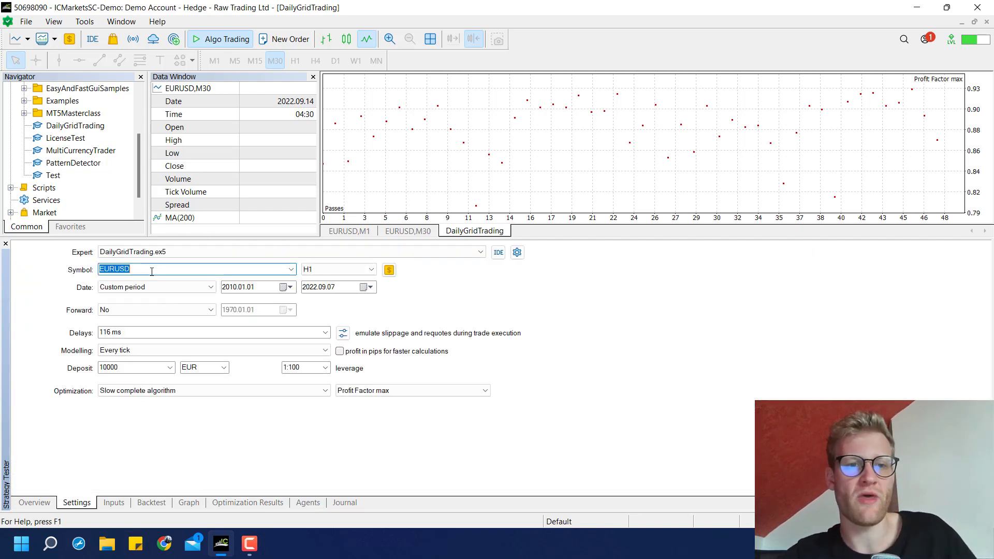
left_click(290, 269)
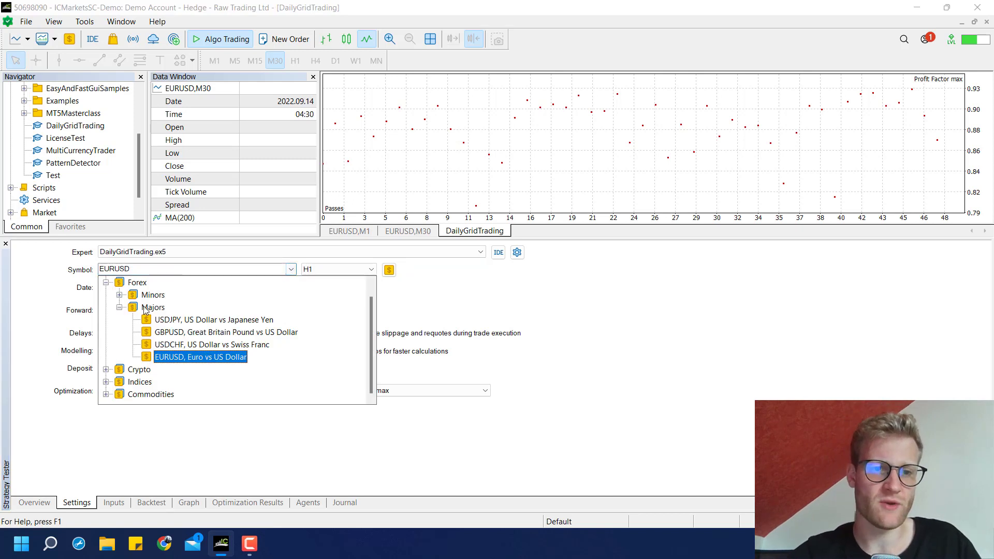
key("Left")
key("Down")
key("Down")
key("Down")
key("Down")
key("Down")
key("Down")
key("Right")
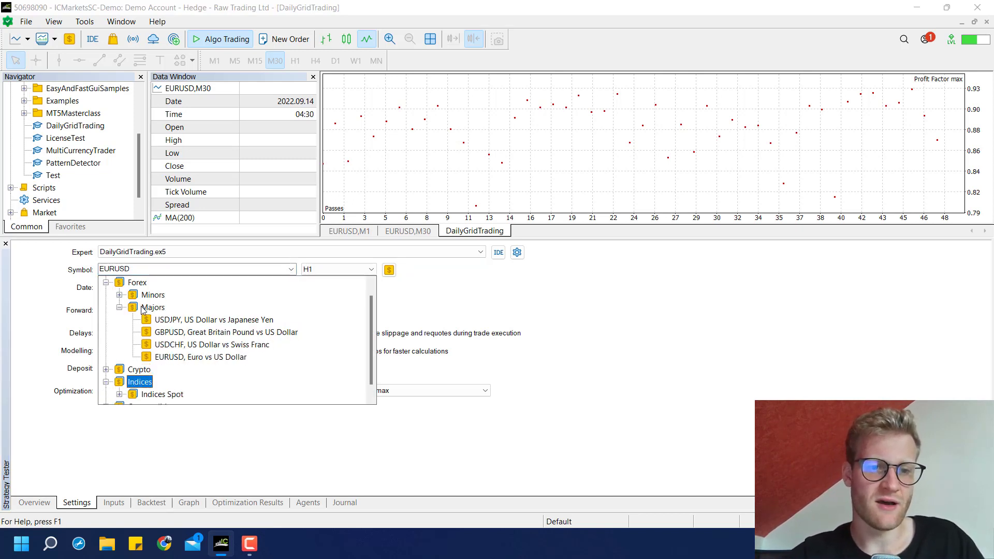
key("Down")
key("Right")
key("Down")
key("Up")
key("Left")
key("Left")
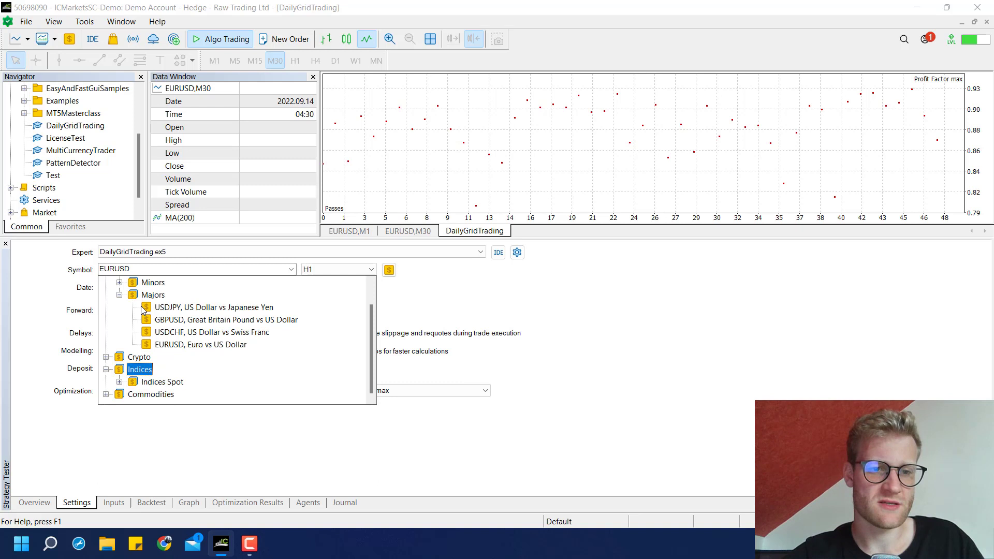
key("Down")
key("Right")
key("Down")
key("Right")
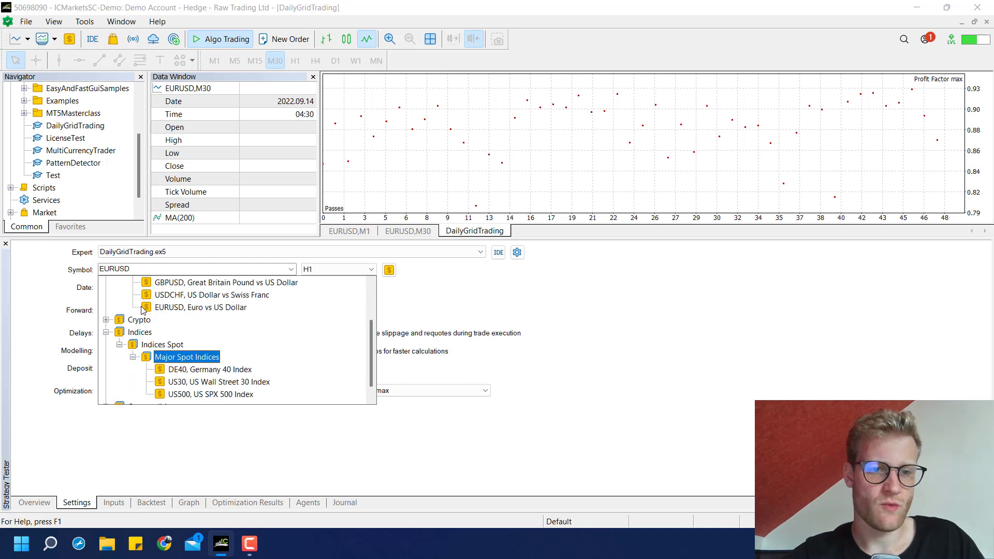
left_click(218, 384)
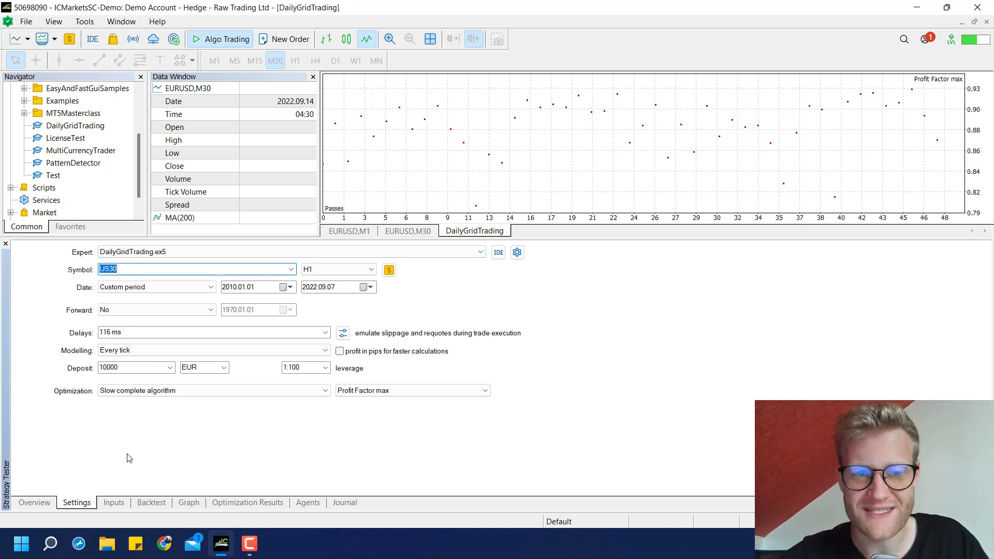
Step: Stop optimizing Stops and set the TpPercent optimization range to 3–10
left_click(114, 503)
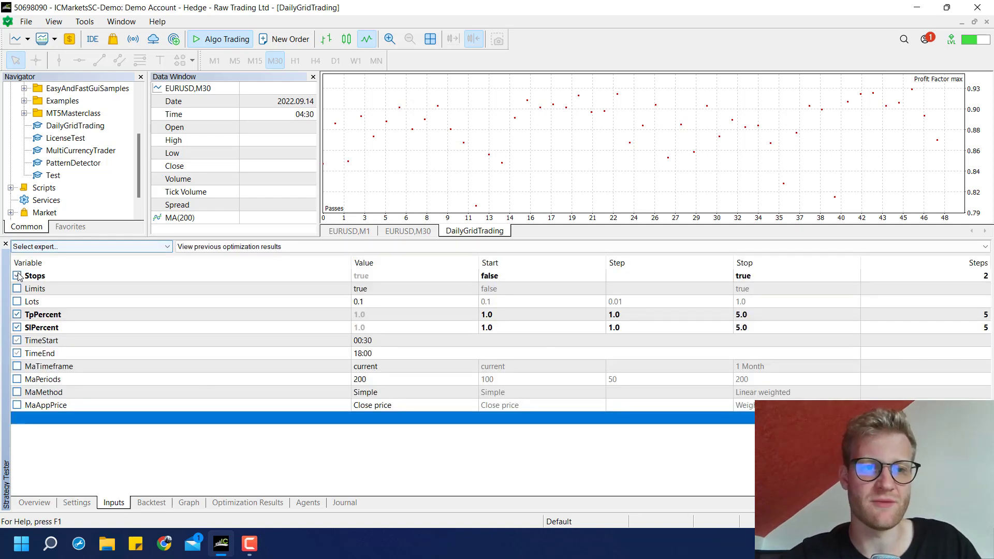
left_click(17, 276)
left_click(377, 297)
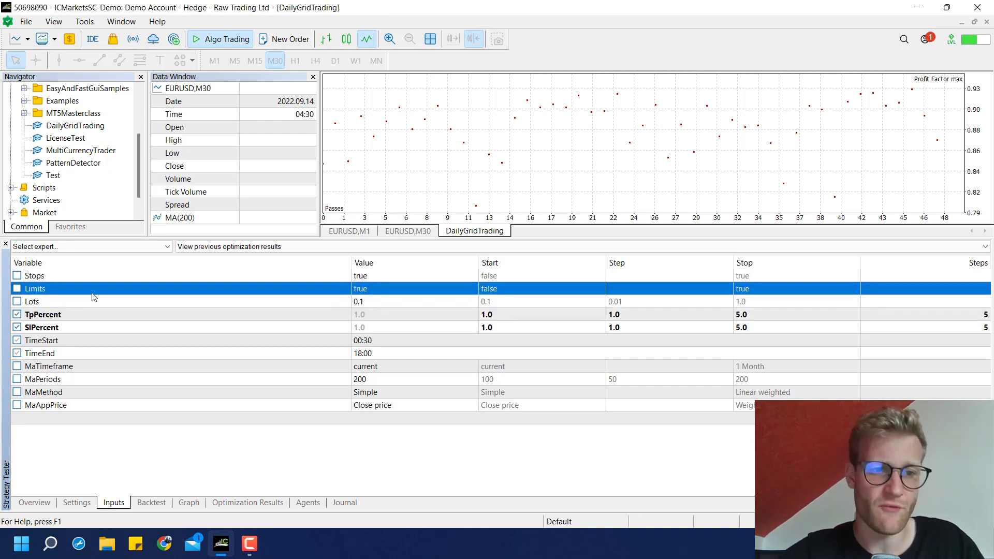
left_click(542, 320)
left_click(542, 319)
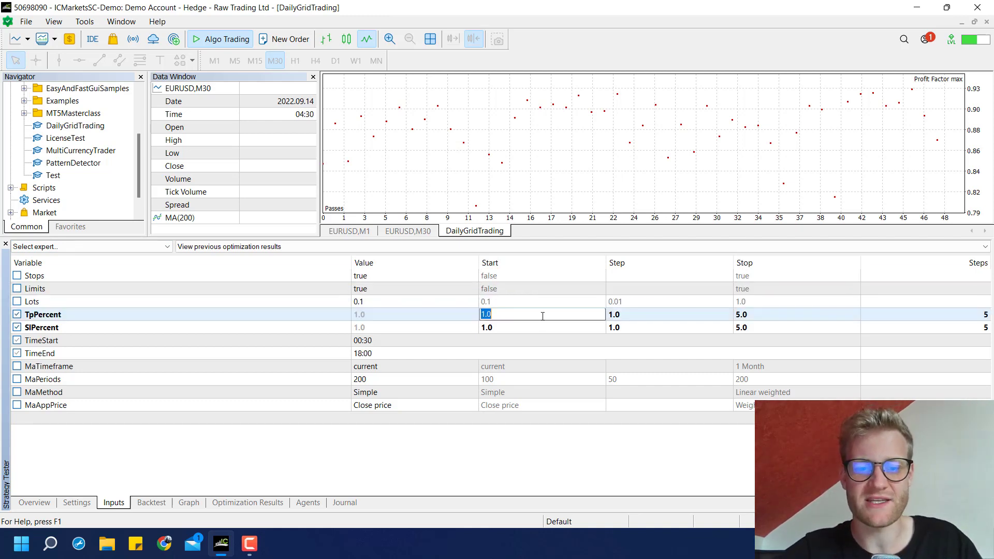
type("3")
key("Return")
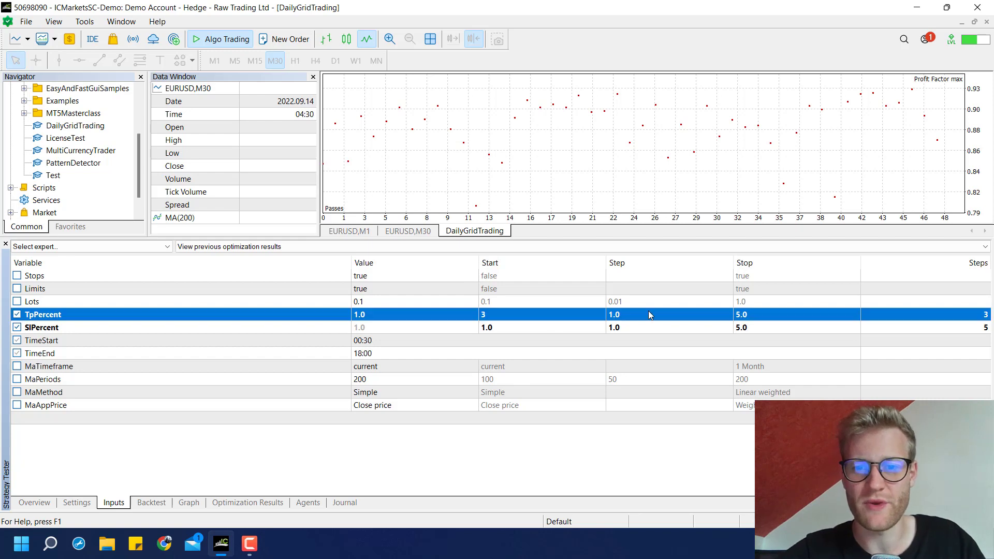
left_click(747, 320)
type("8")
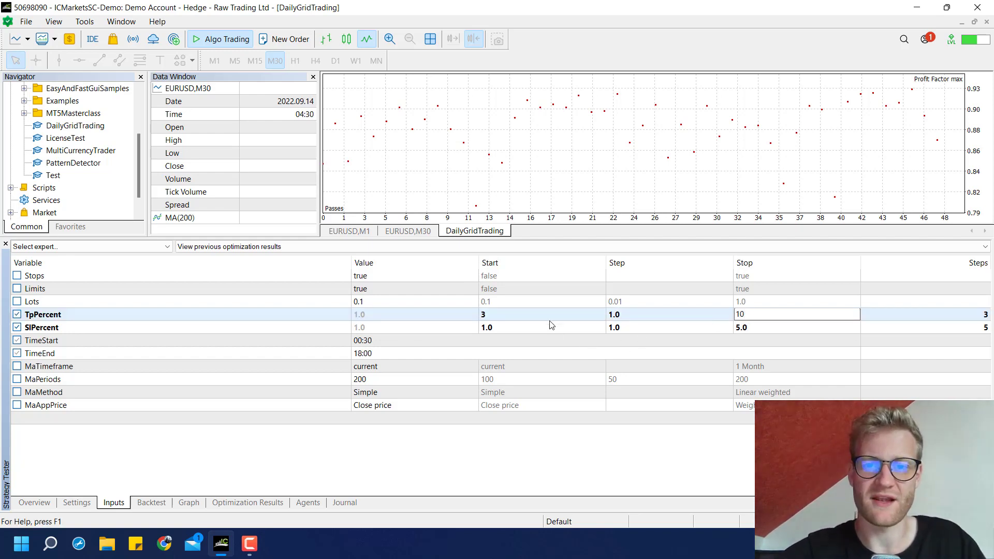
key("Return")
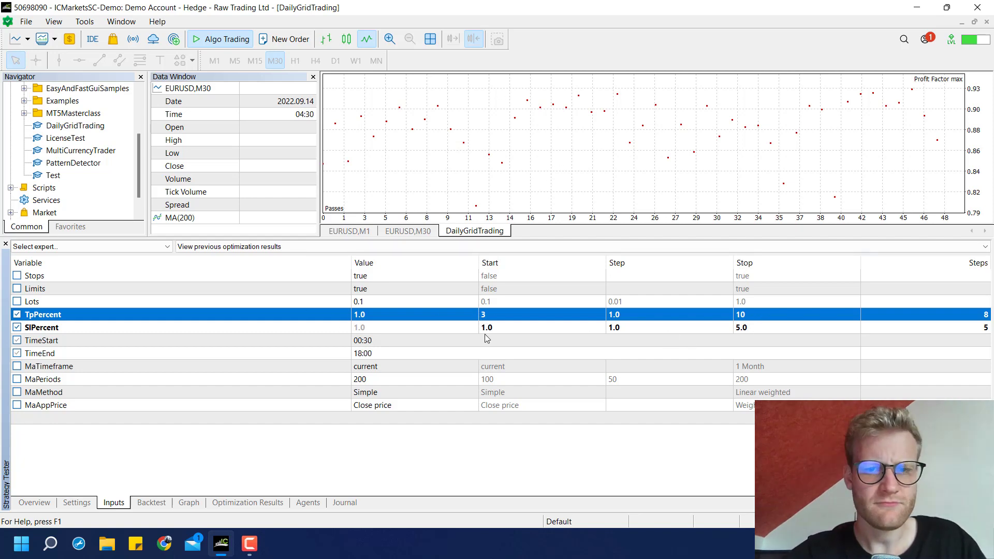
Step: Set the SlPercent optimization stop value to 6, correcting an initial entry of 10
left_click(503, 337)
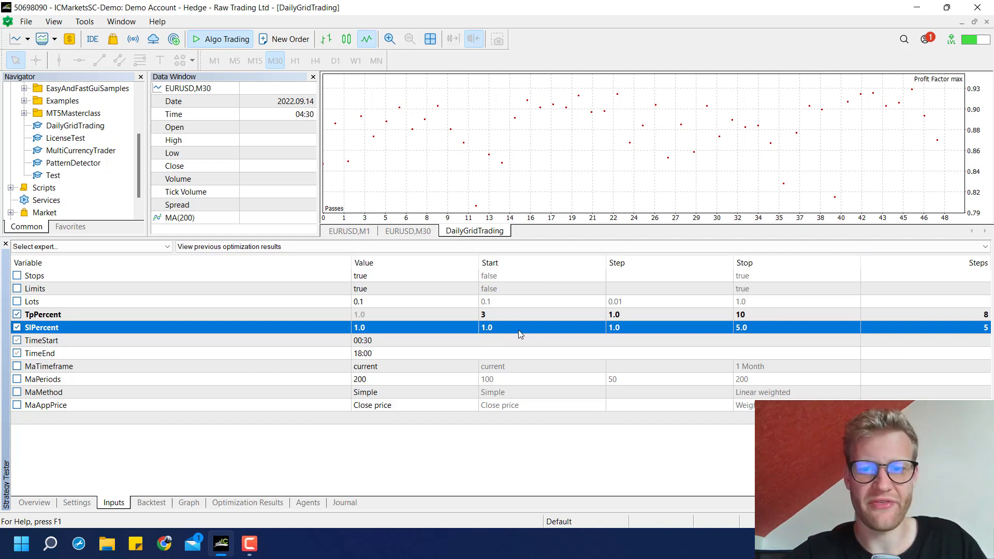
left_click(536, 335)
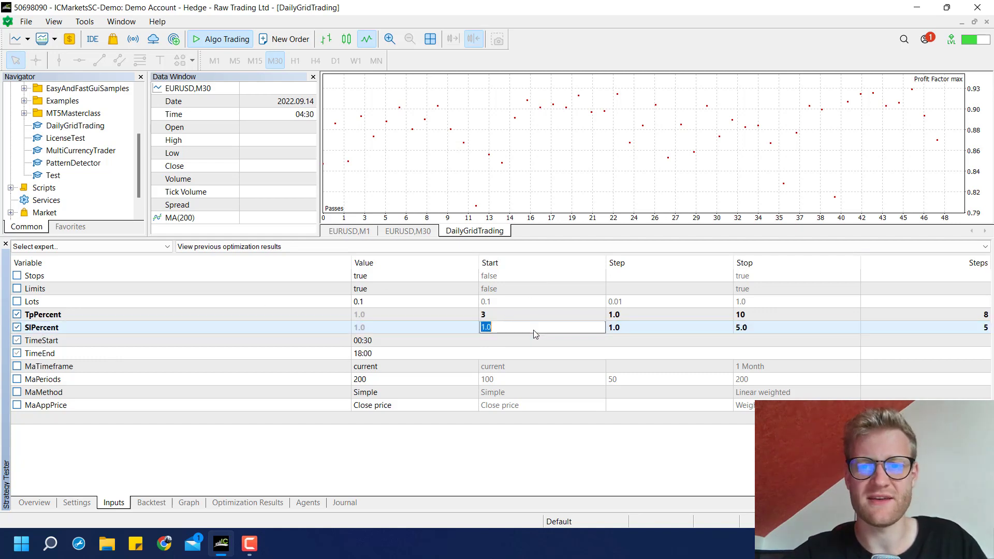
left_click(764, 332)
type("10")
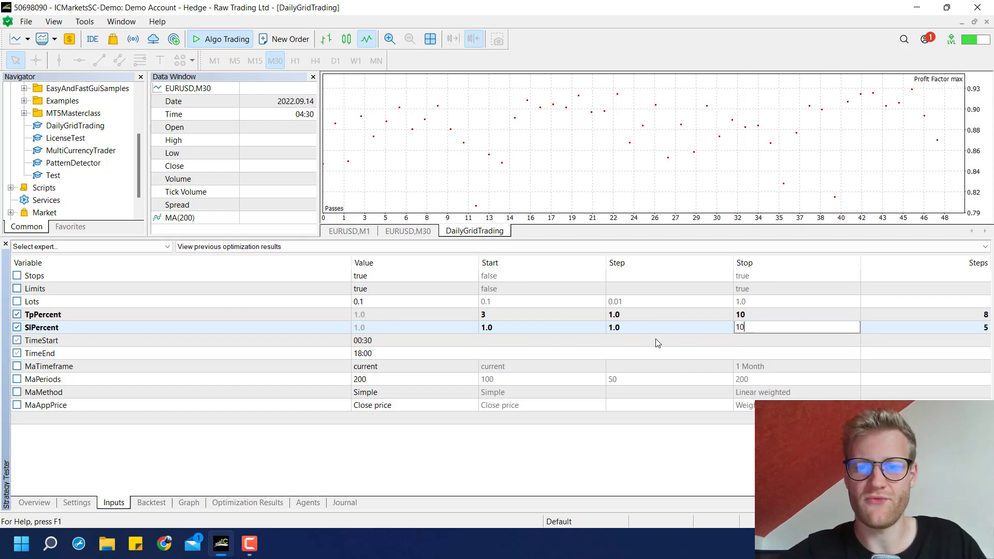
left_click(578, 345)
left_click(762, 329)
left_click(762, 327)
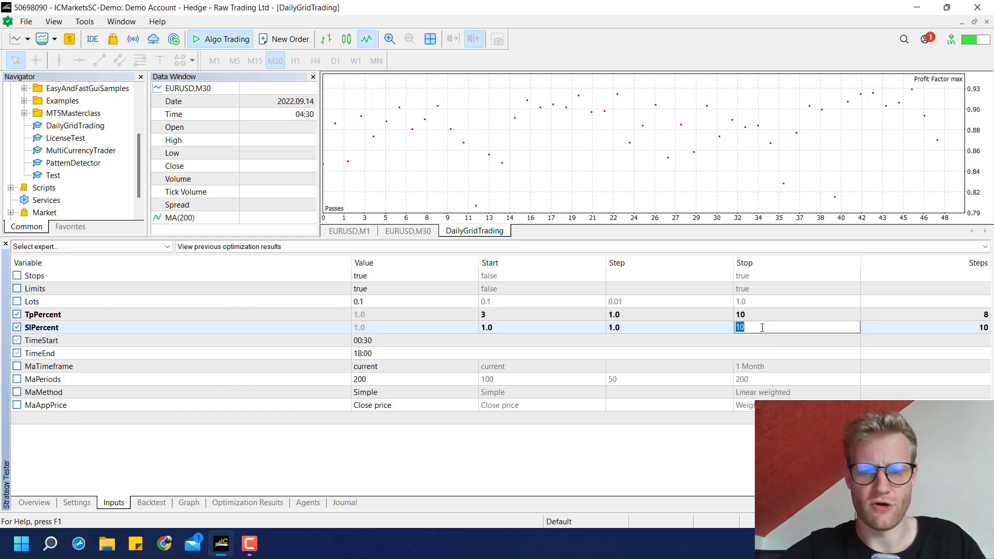
type("5")
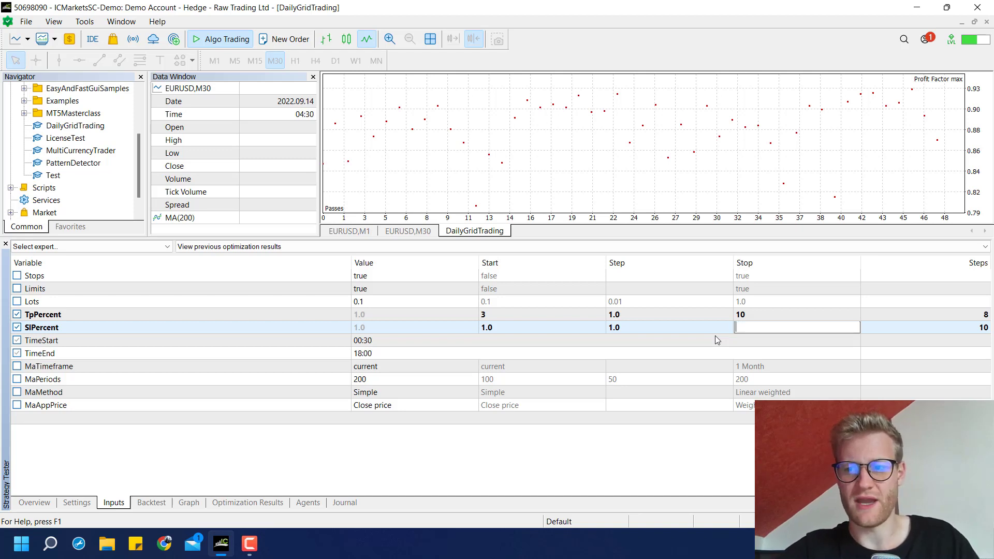
type("6")
key("Return")
left_click(659, 353)
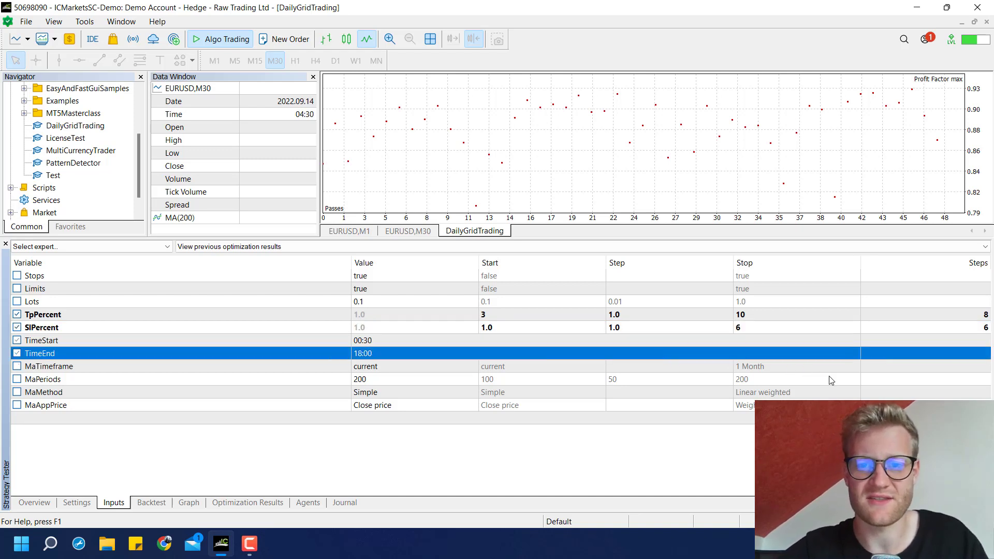
left_click(484, 418)
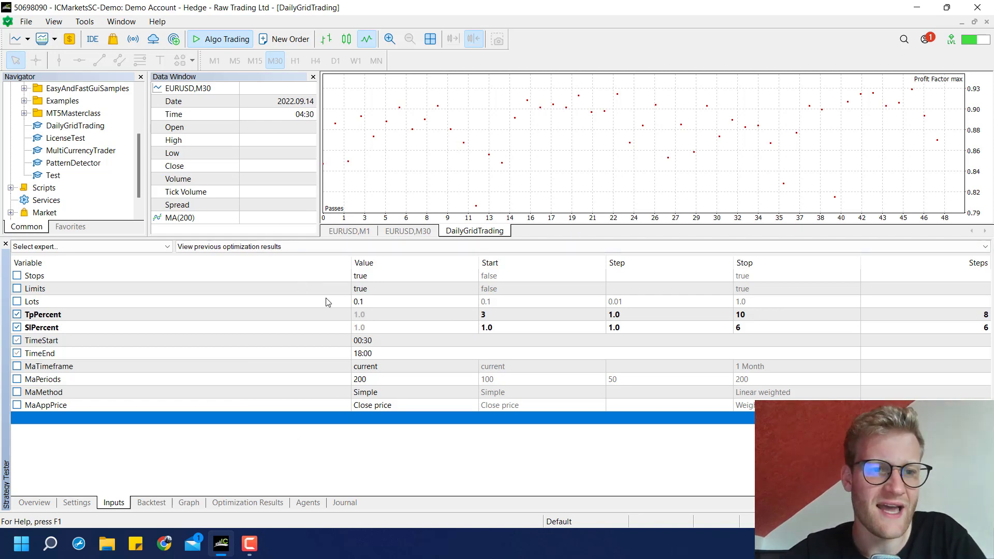
Step: Edit the TimeStart input to 16:30
left_click(367, 342)
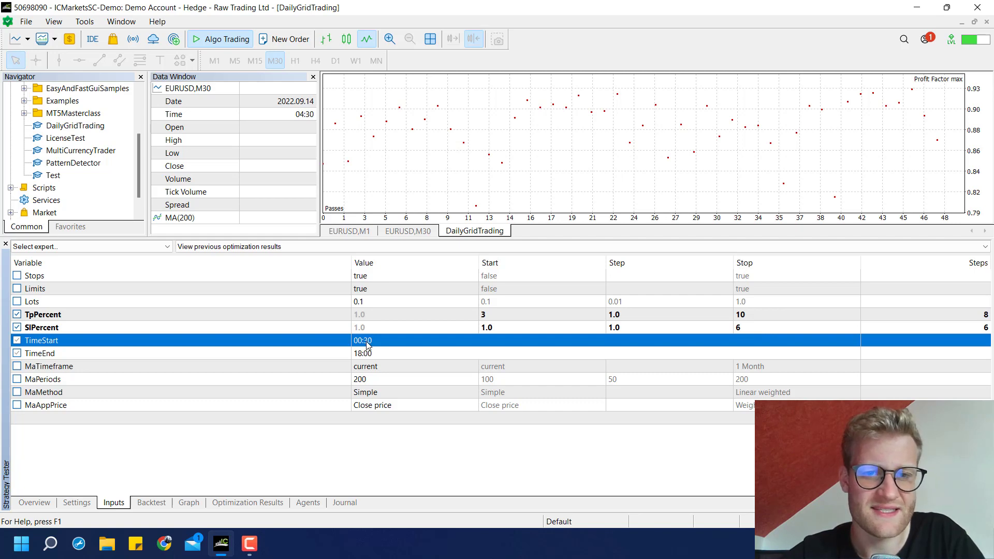
left_click(367, 342)
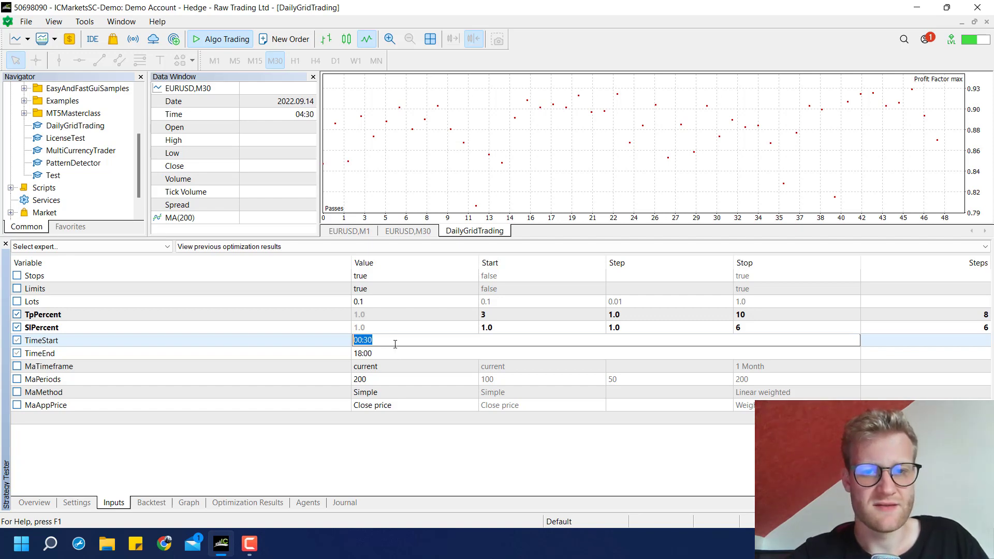
type("15")
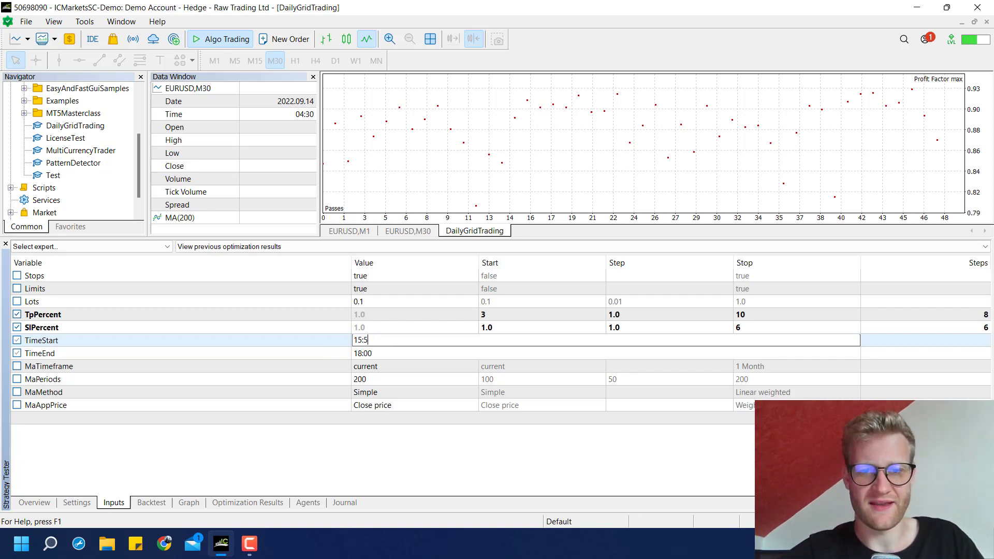
left_click(373, 353)
left_click(363, 340)
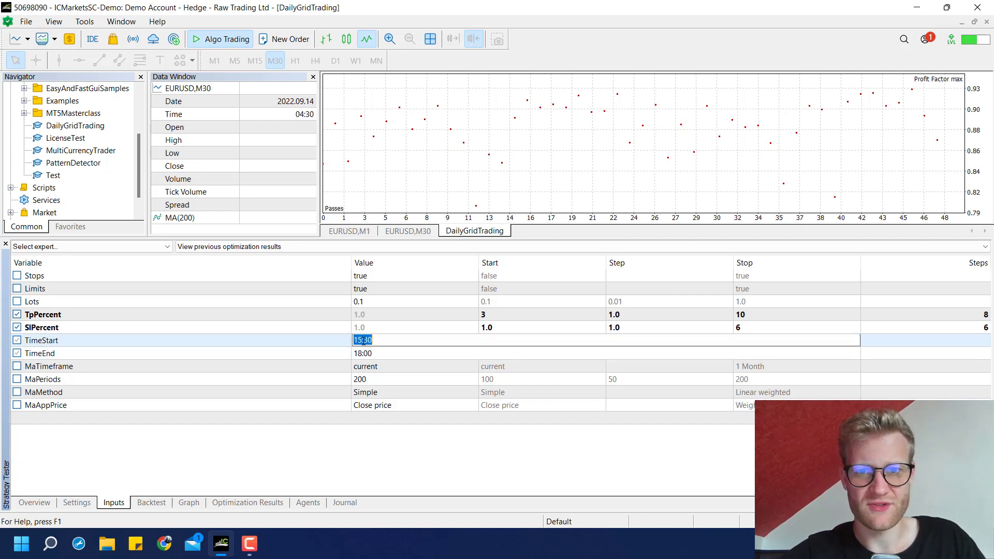
left_click(363, 340)
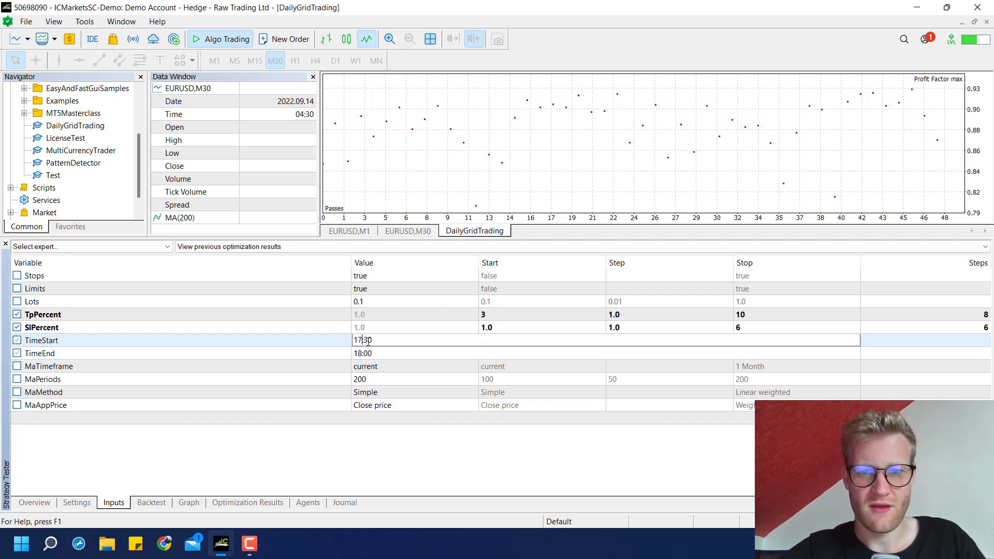
Step: Set the TimeEnd input to 23:00
left_click(376, 352)
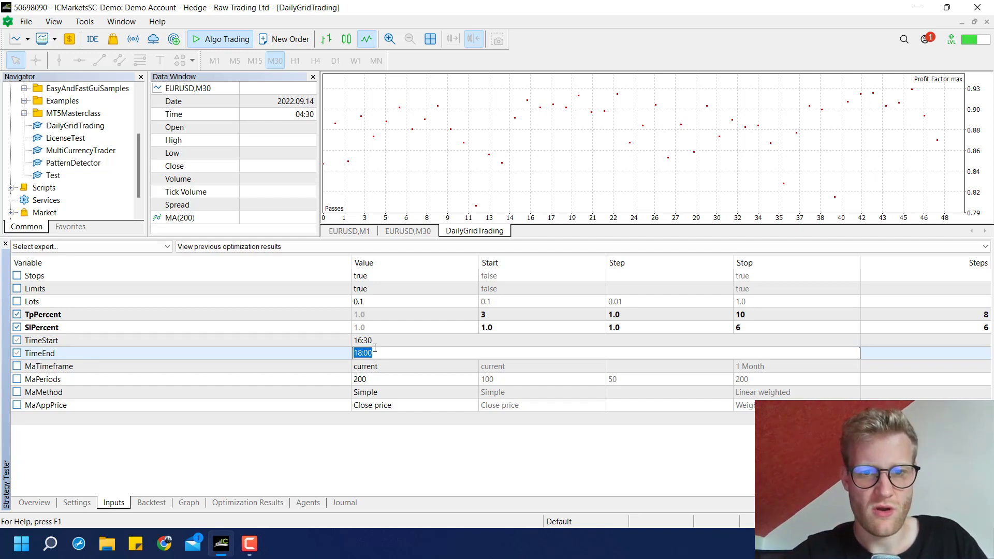
type("20")
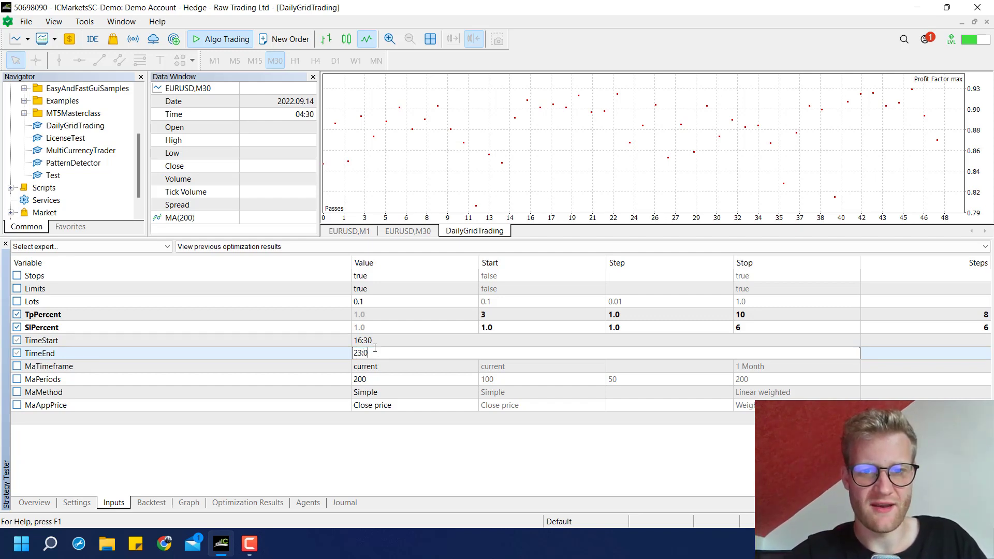
type(":00")
left_click(370, 331)
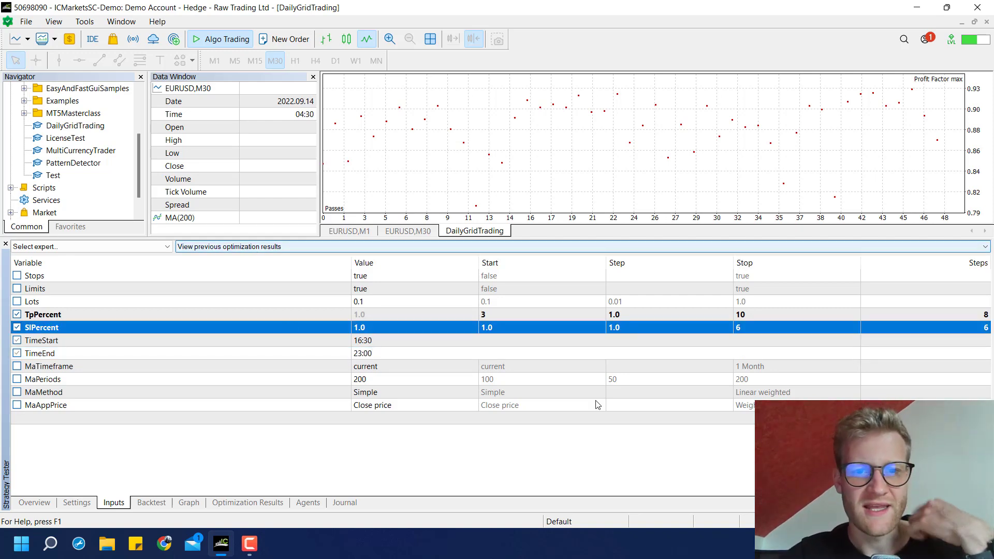
Step: Turn on visual mode in the tester overview and launch the DailyGridTrading visual test
left_click(38, 501)
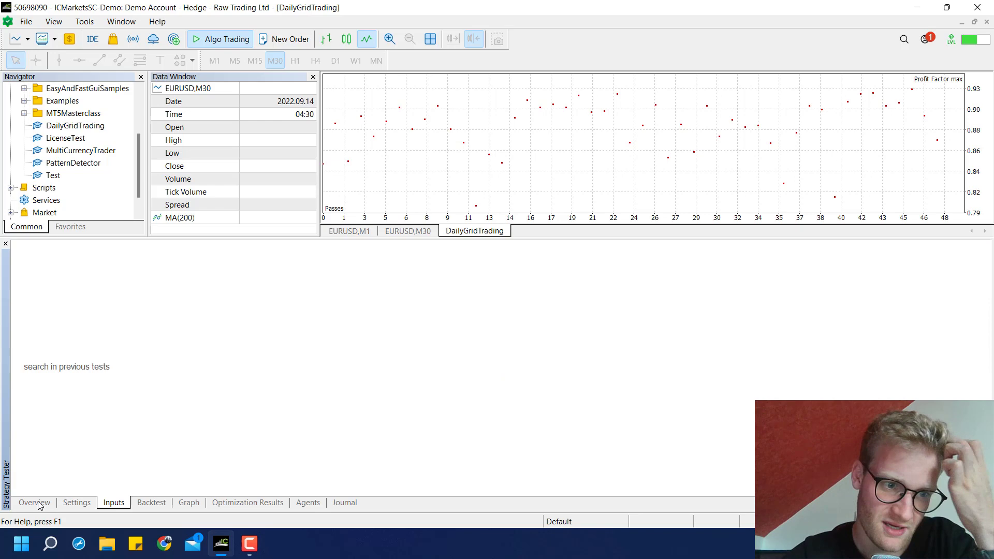
left_click(202, 280)
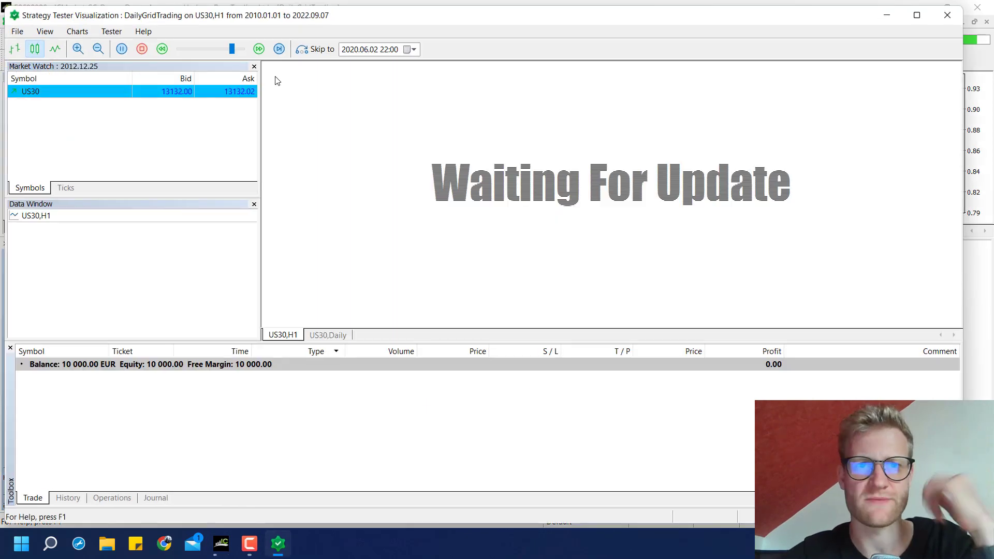
left_click_drag(231, 48, 238, 48)
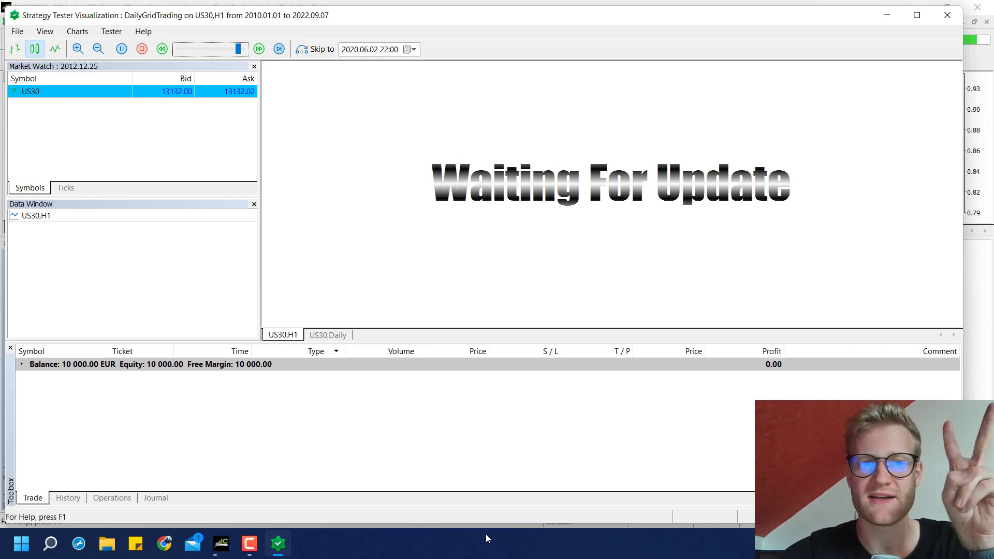
left_click(259, 396)
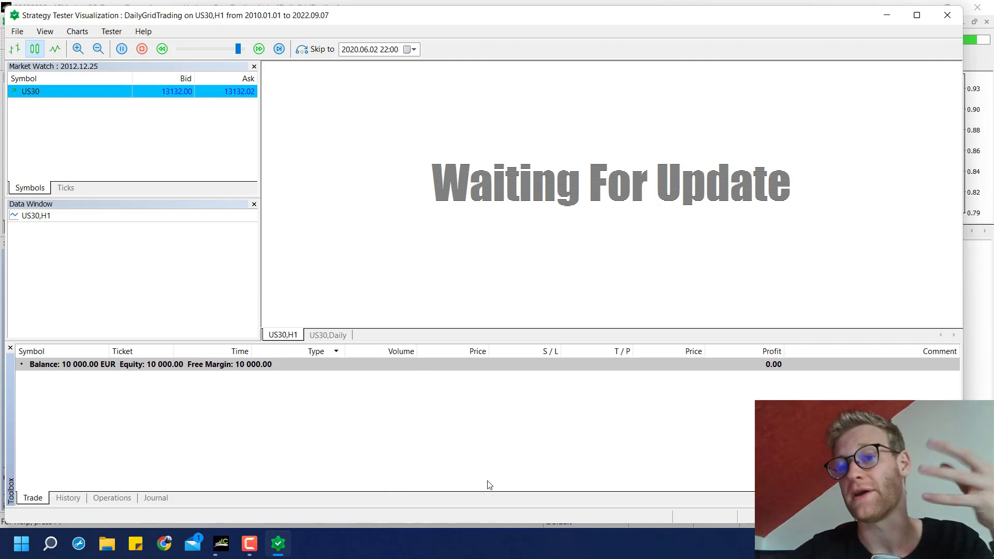
Step: Vary the playback speed from minimum to maximum and show the Journal listing the test inputs
left_click(239, 49)
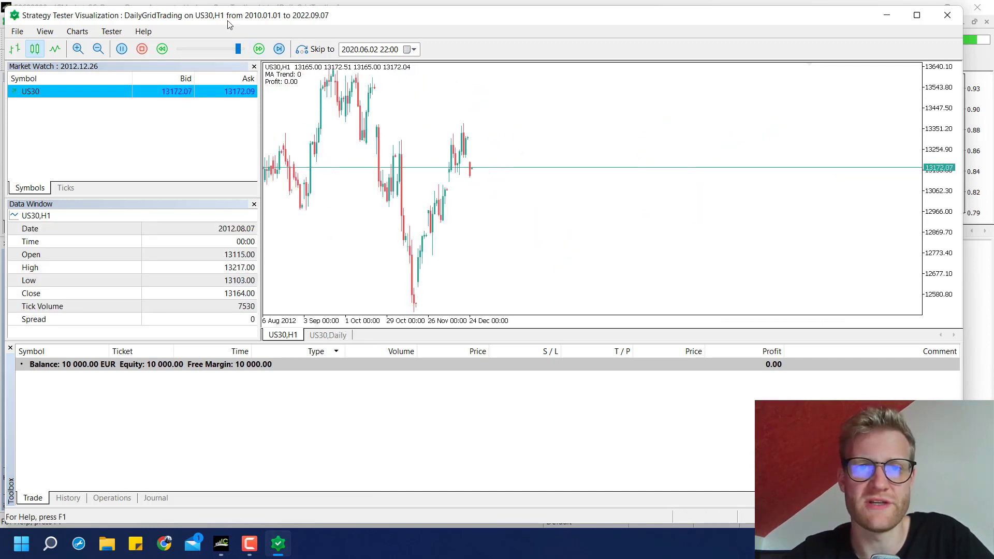
left_click_drag(236, 45, 309, 59)
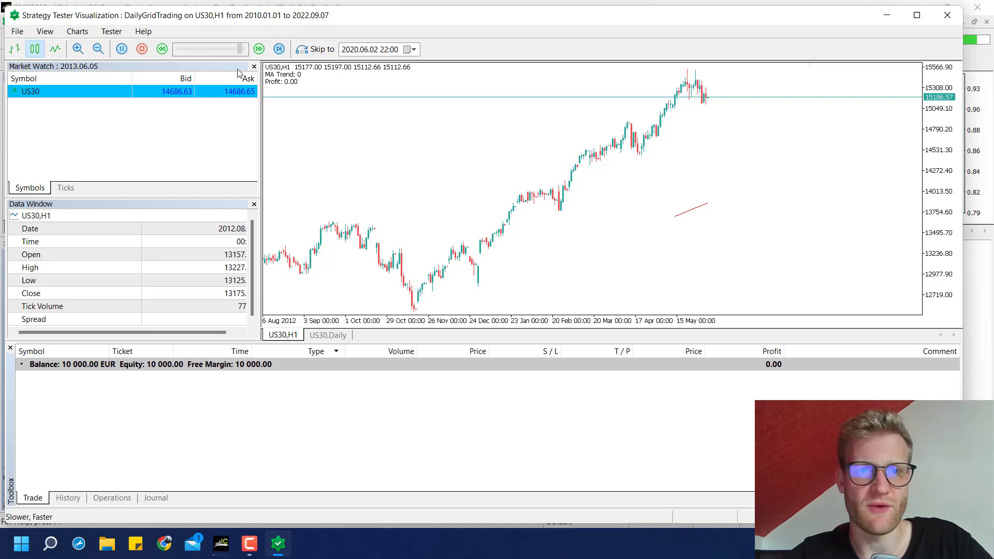
left_click(151, 499)
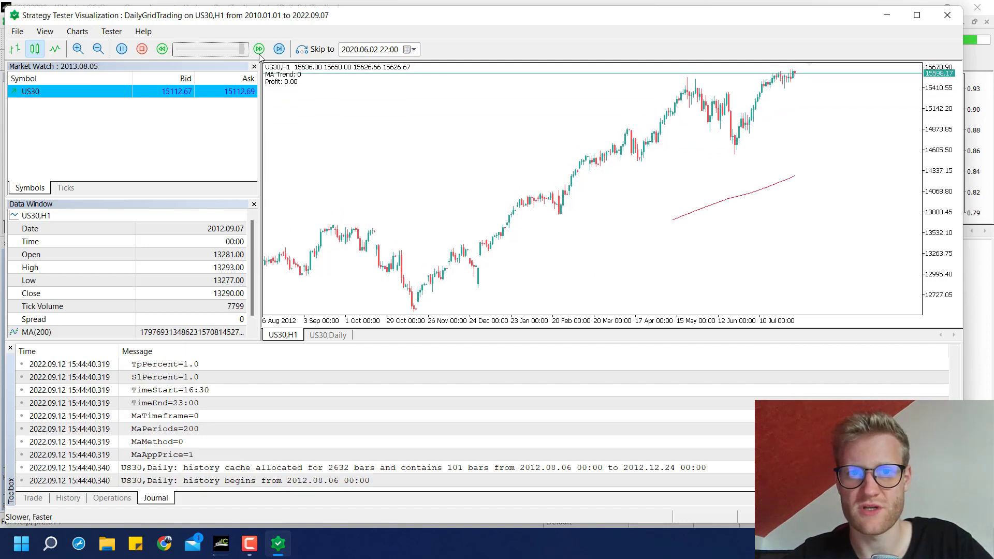
left_click_drag(242, 49, 158, 61)
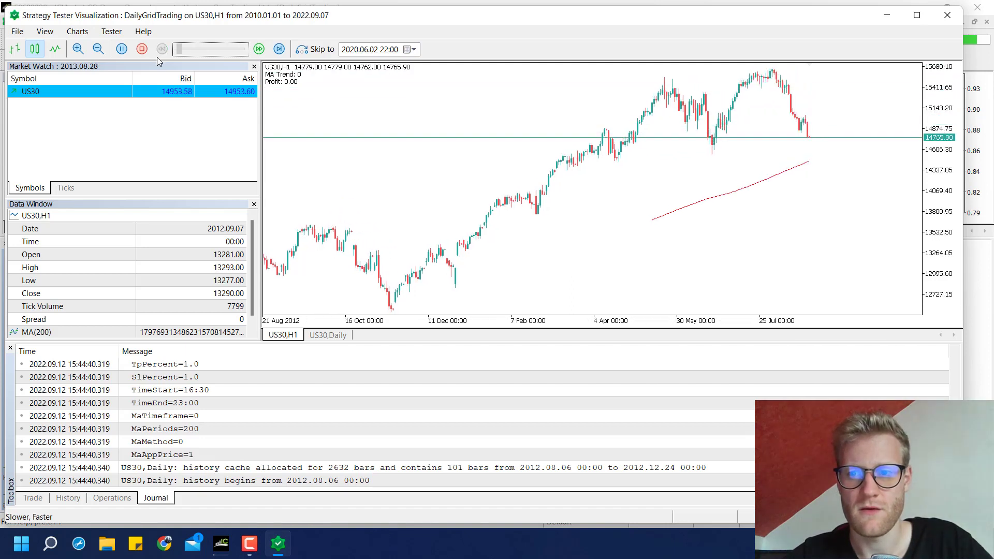
middle_click(798, 136)
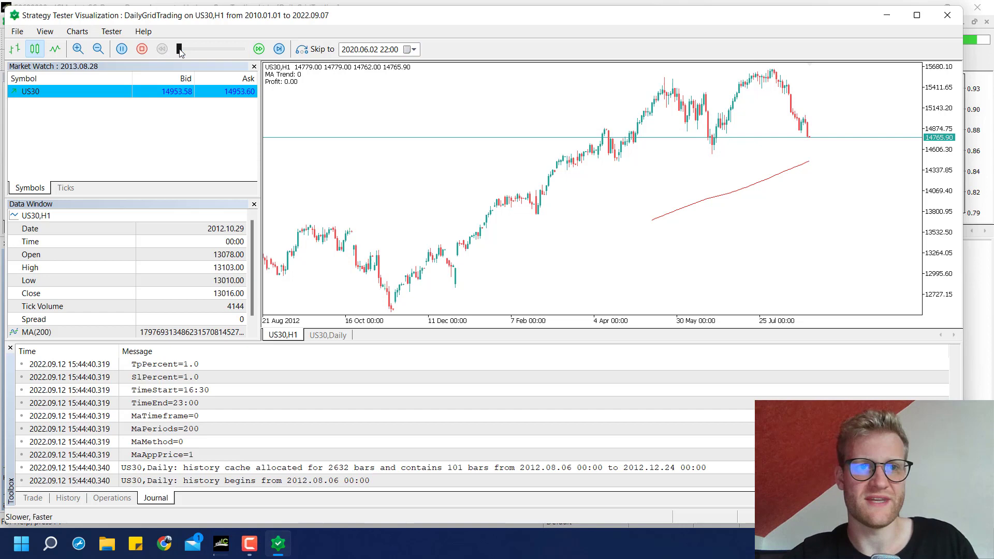
left_click_drag(179, 49, 242, 49)
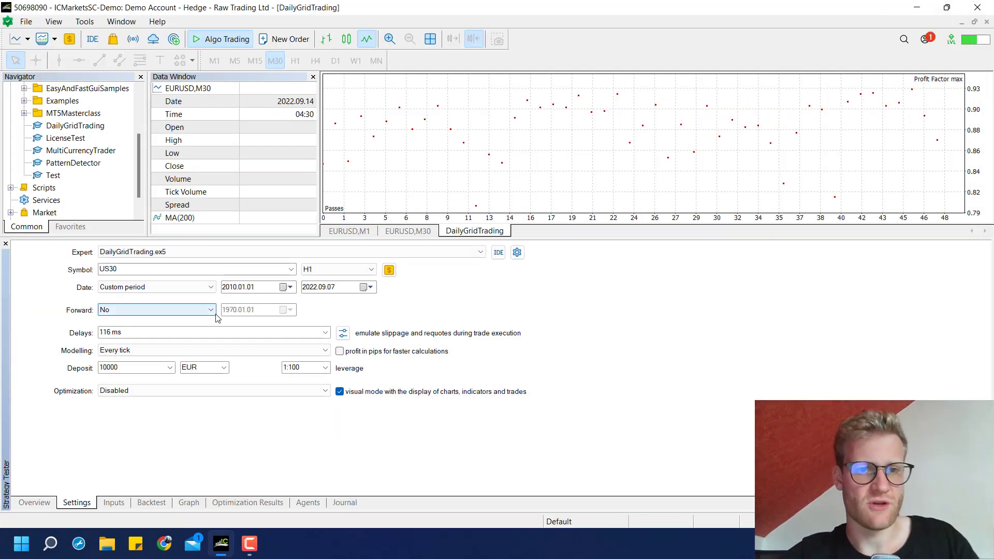
Step: Change the start year to 2015 and relaunch the US30 H1 visual test
left_click(234, 289)
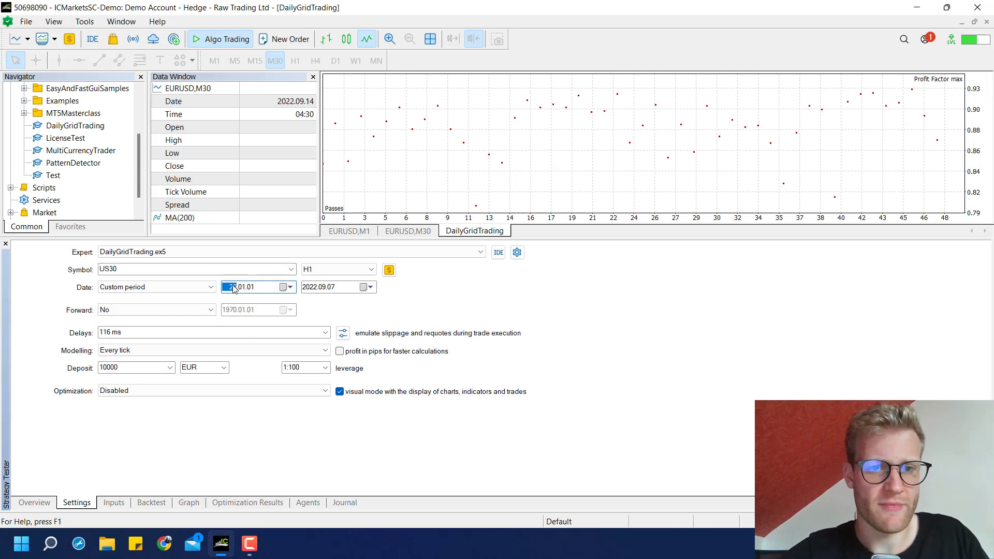
type("2")
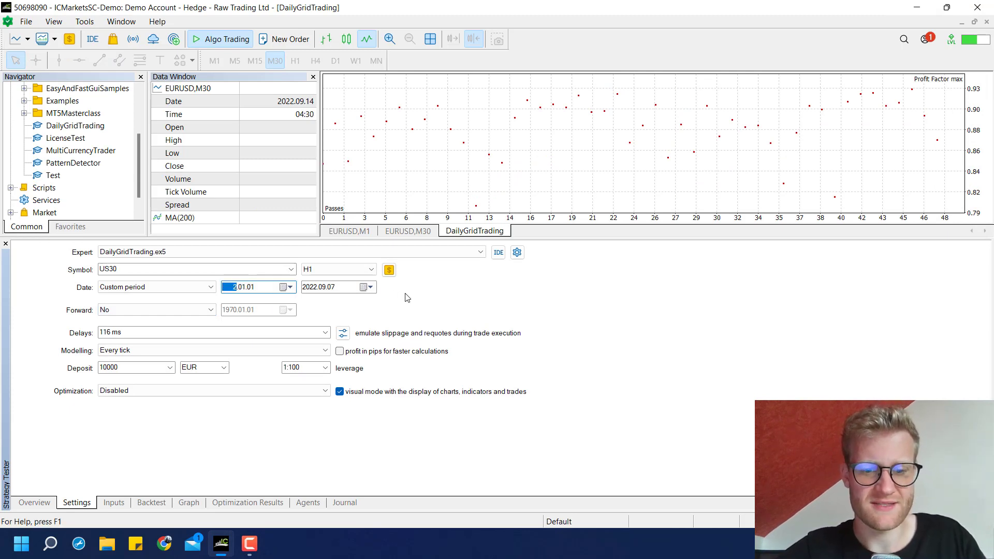
type("015")
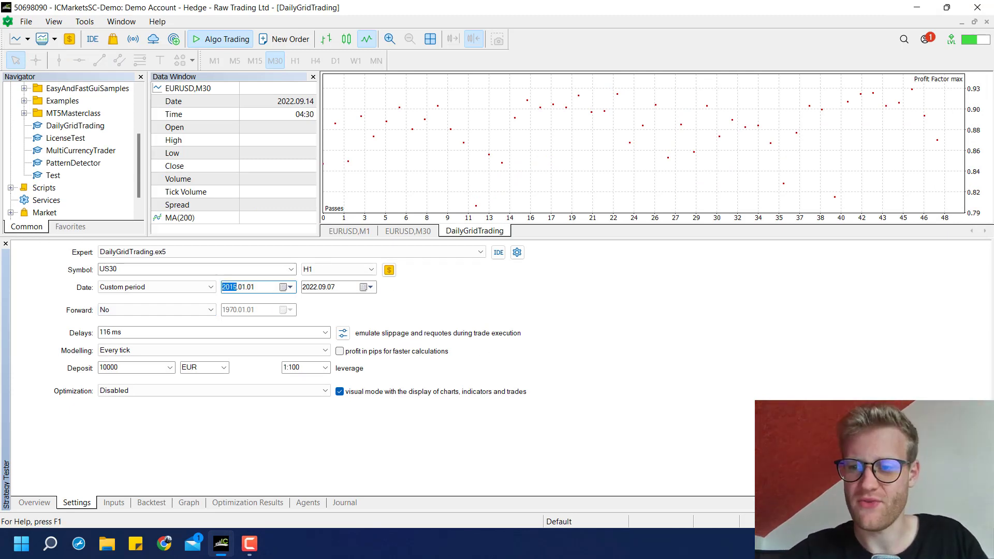
key("Return")
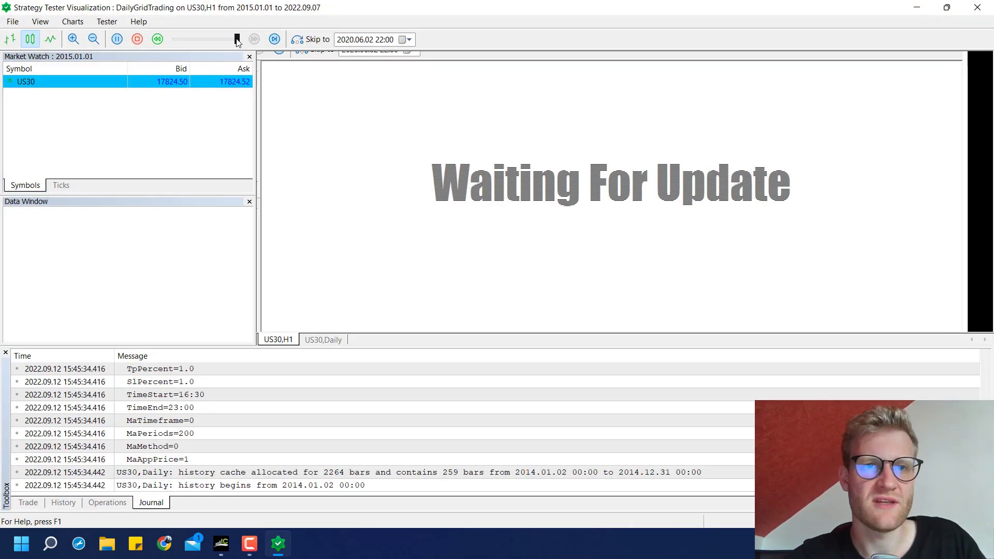
Step: Run the visual test at maximum speed, zoom the price chart, then return to the main terminal
left_click(238, 41)
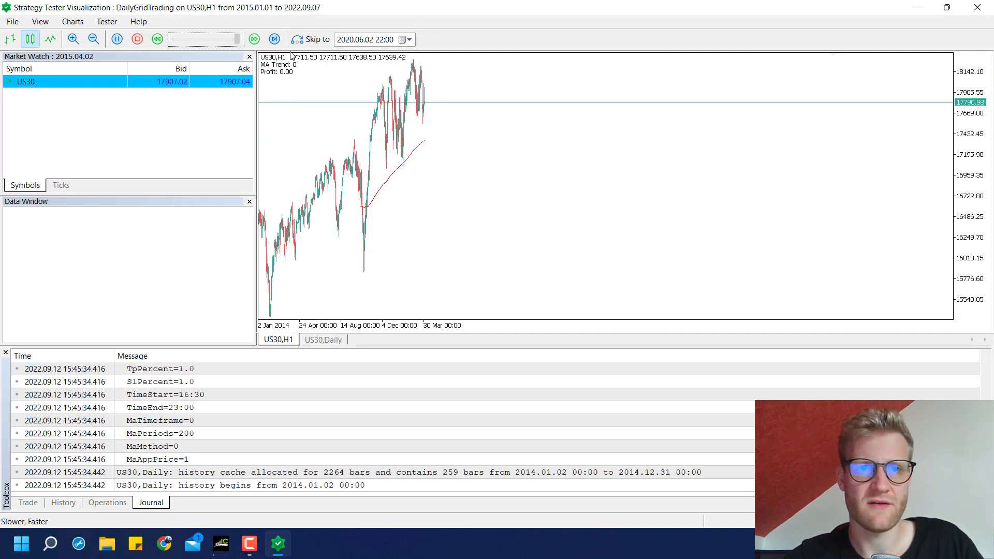
middle_click(446, 145)
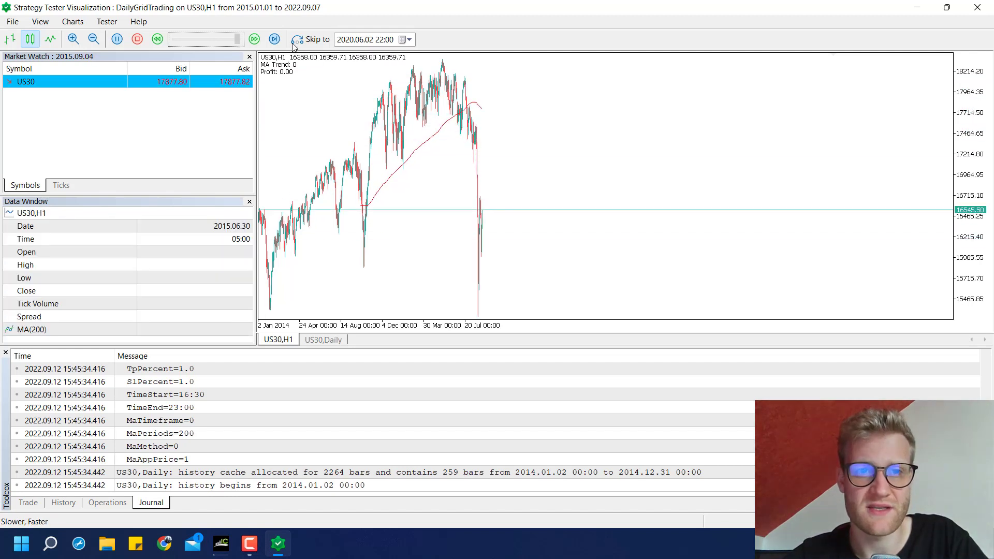
left_click(508, 476)
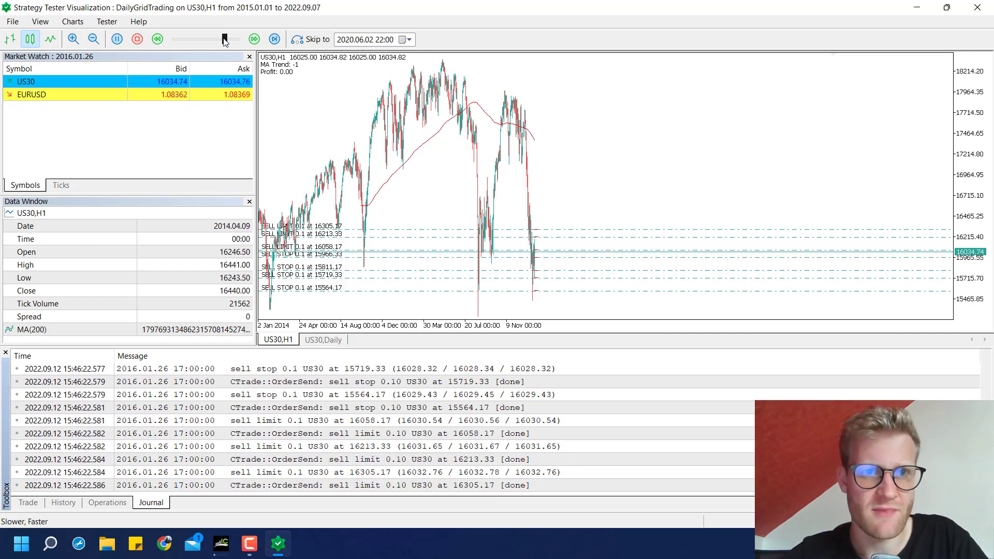
left_click_drag(224, 40, 239, 40)
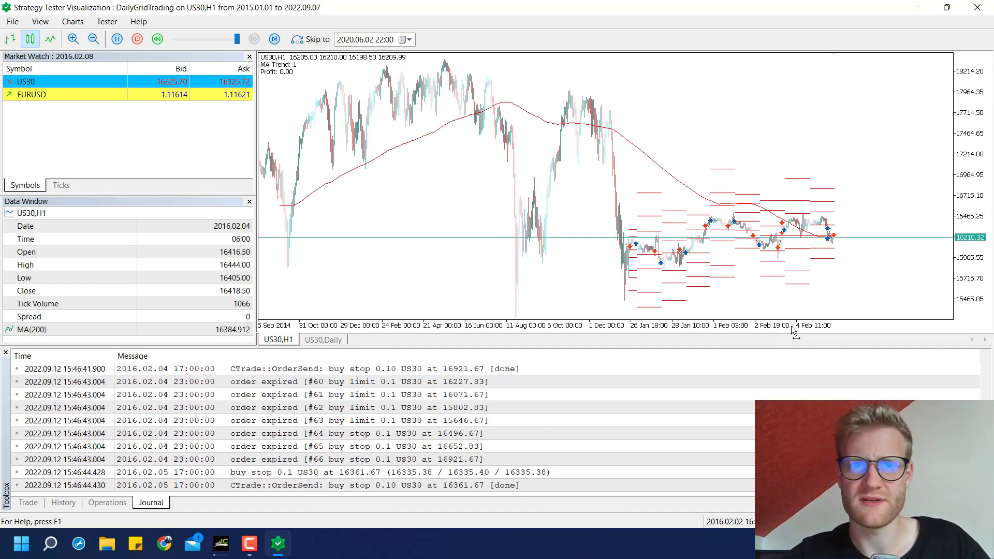
key("plus")
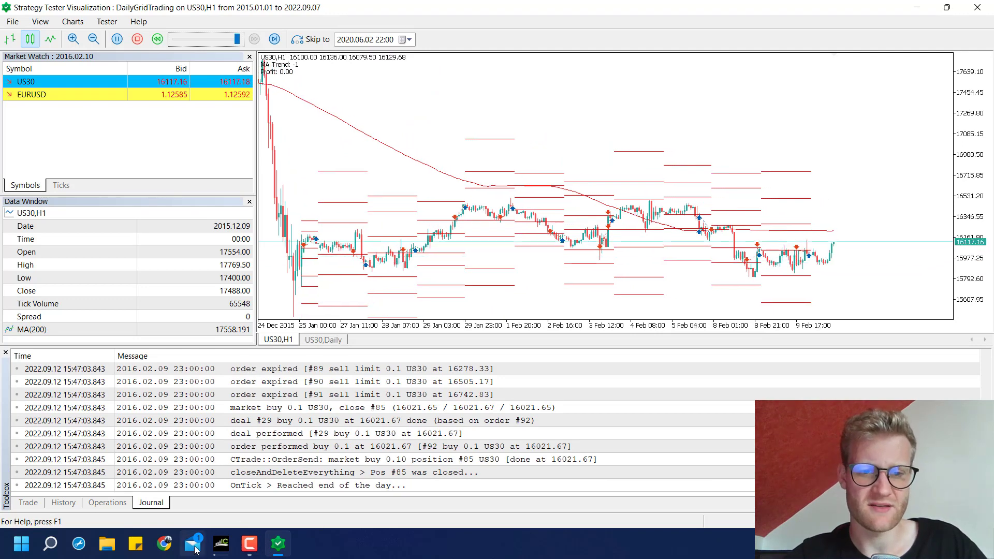
left_click(214, 548)
Step: Check the balance/equity graph, then close the visualization window
left_click(147, 502)
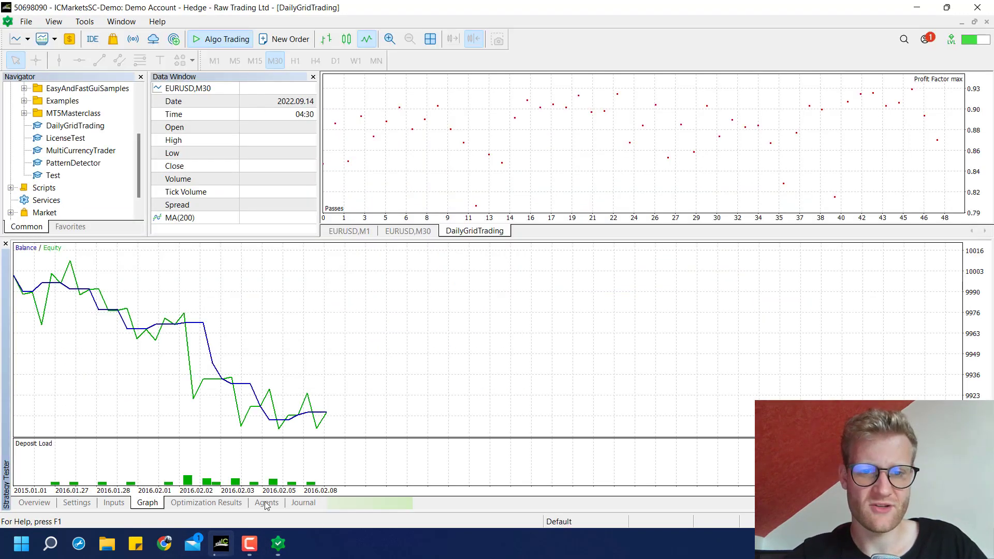
left_click(278, 544)
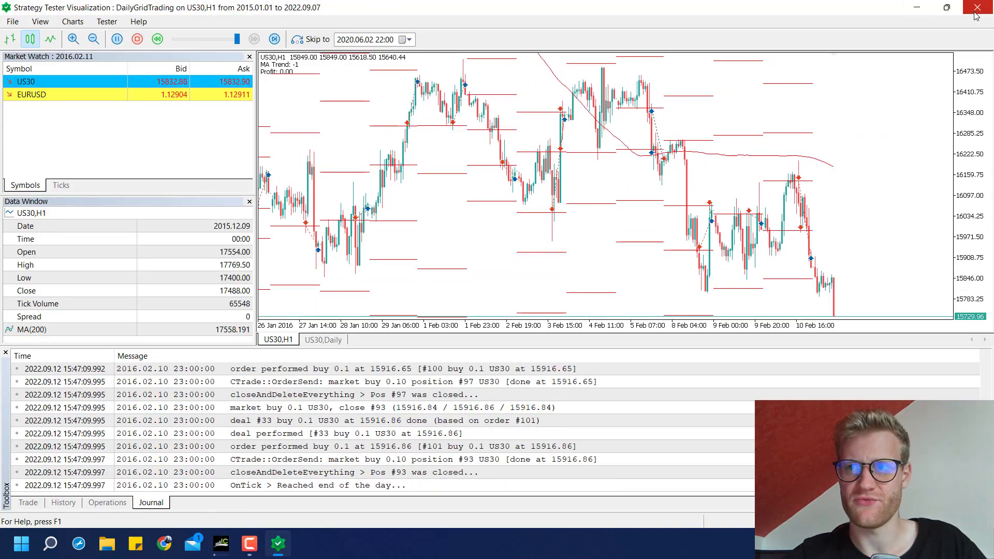
left_click(977, 8)
Step: Set the TpPercent optimization start value to 3.0 and start a new optimization run
left_click(34, 503)
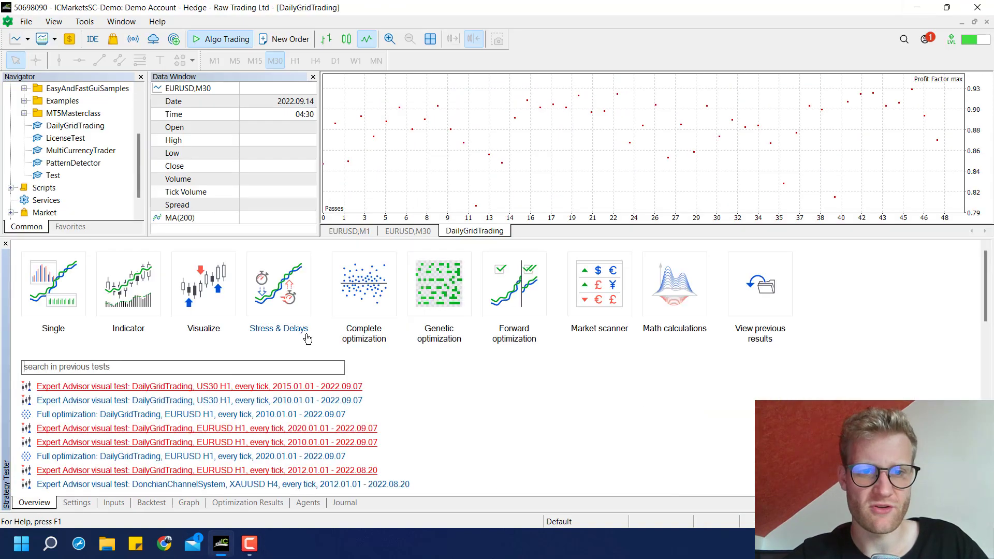
left_click(365, 287)
left_click(124, 502)
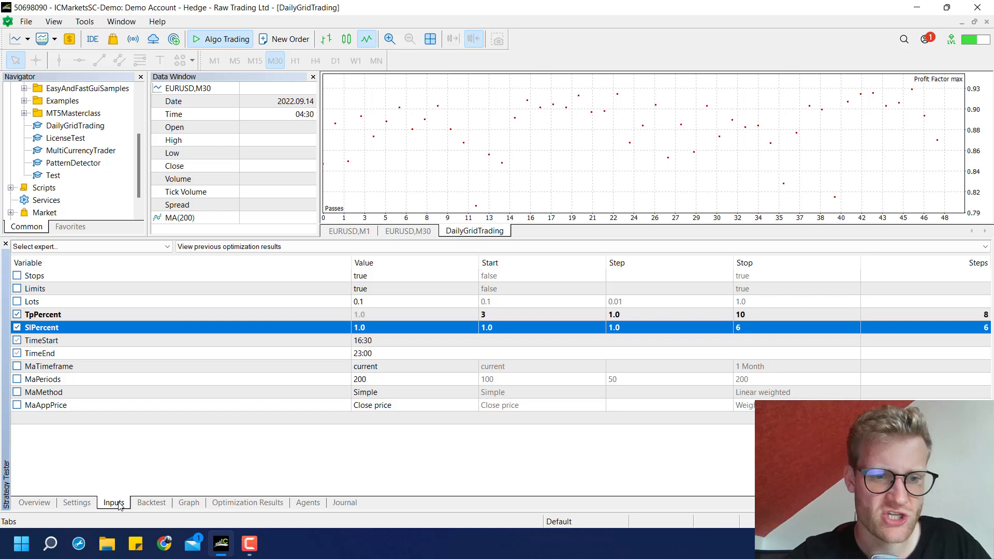
left_click(420, 316)
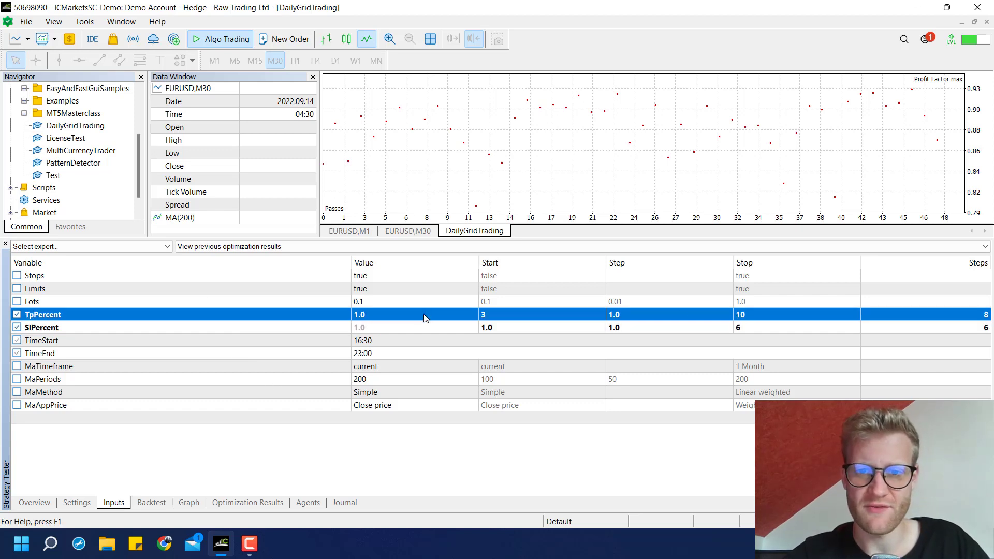
left_click(533, 314)
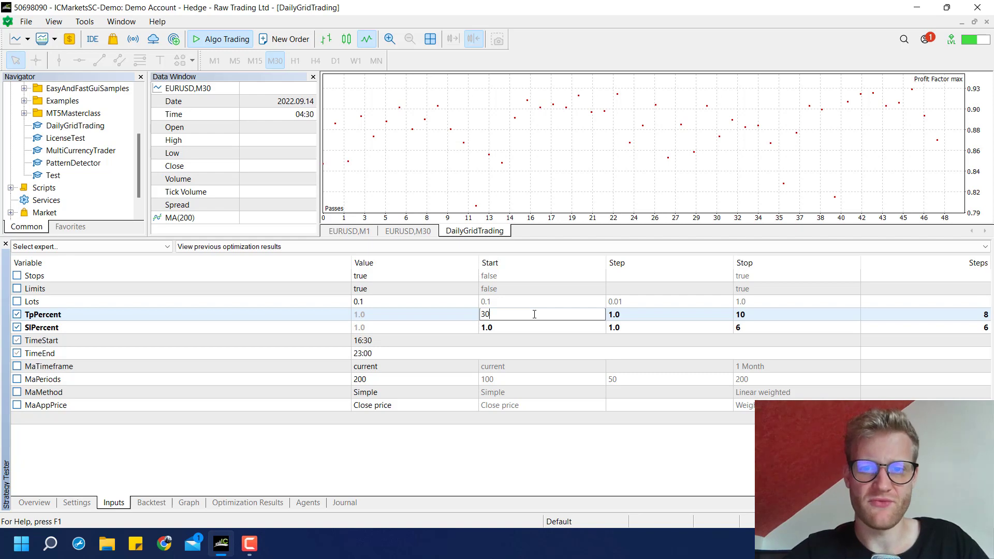
key("Return")
key("Down")
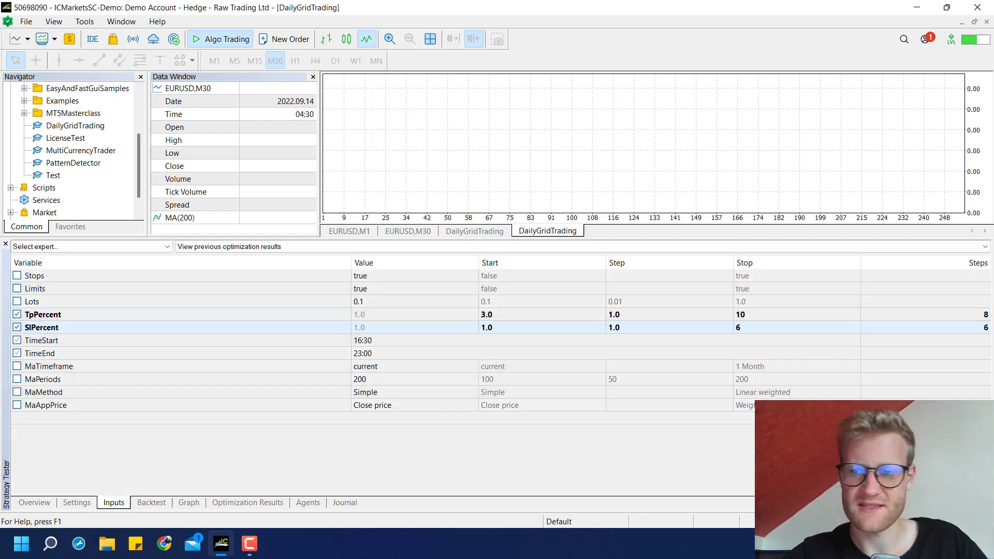
Step: Close the old DailyGridTrading optimization chart while the losing passes, -1227 to -1432, fill the results
left_click(234, 503)
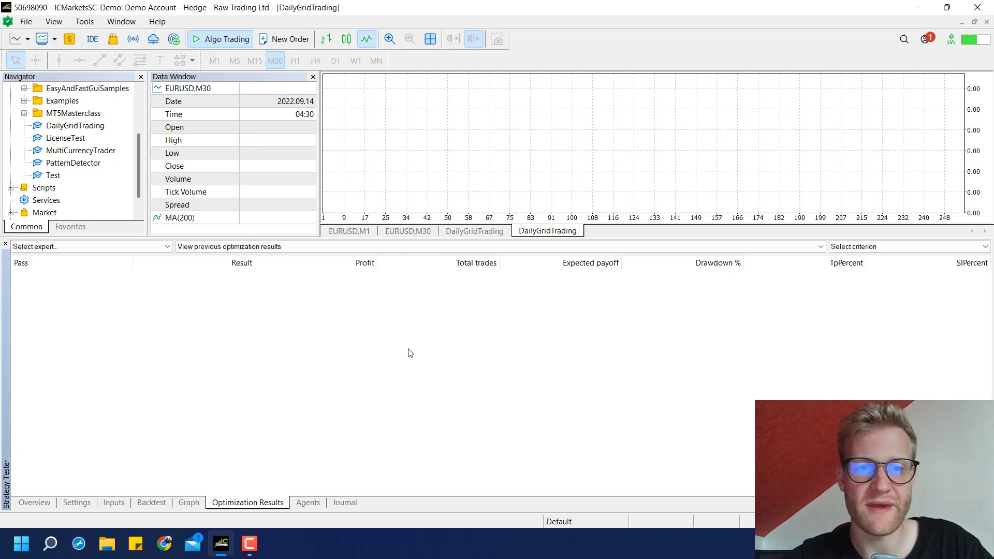
left_click(469, 230)
right_click(491, 235)
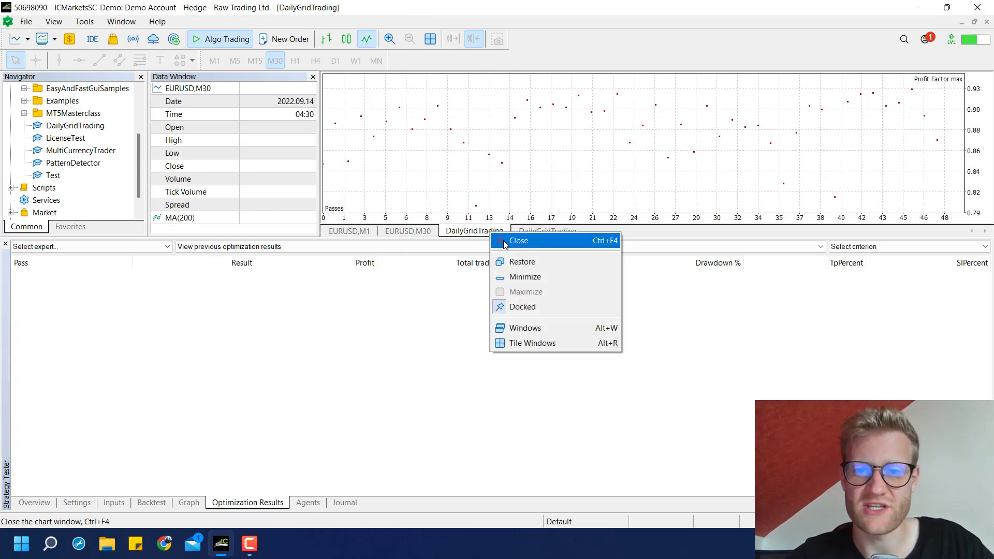
left_click(503, 240)
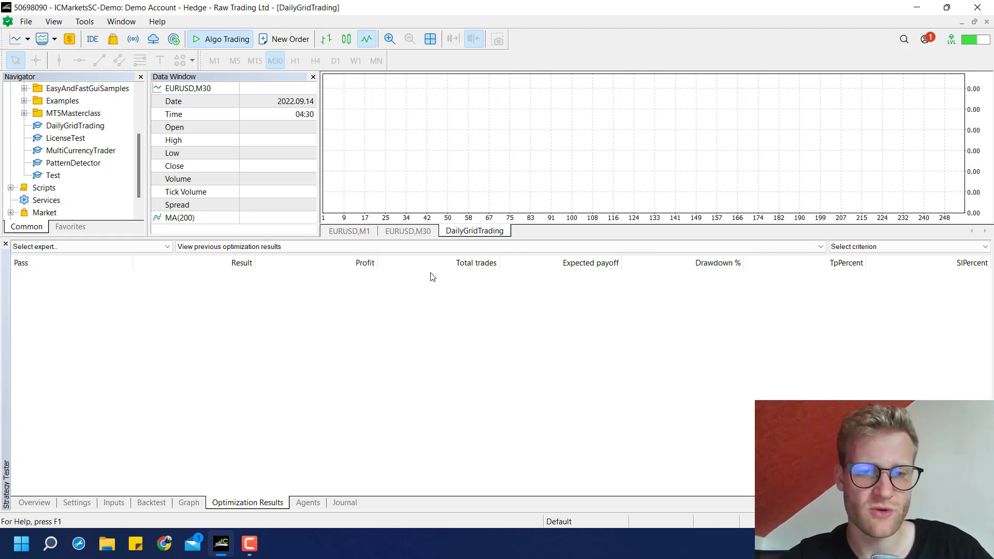
left_click(314, 505)
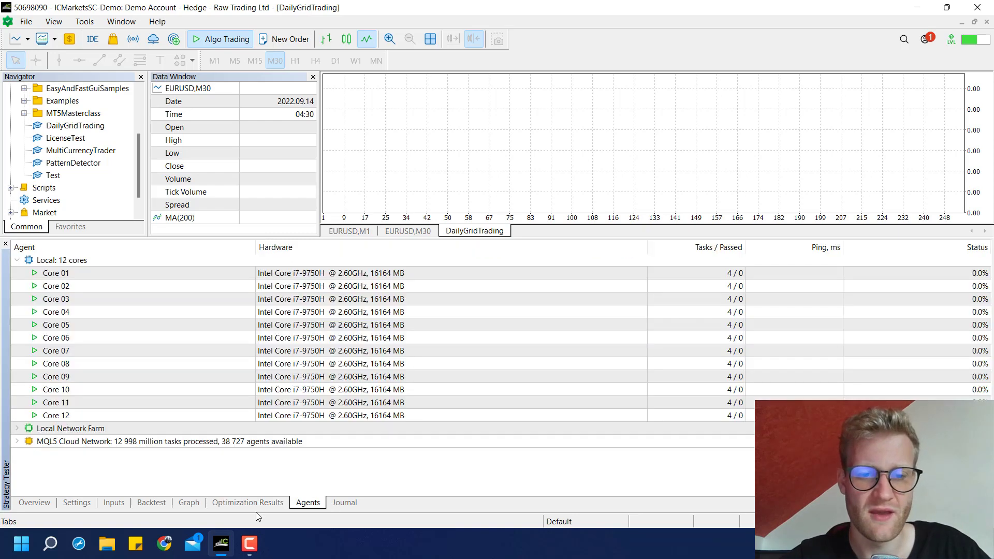
left_click(249, 505)
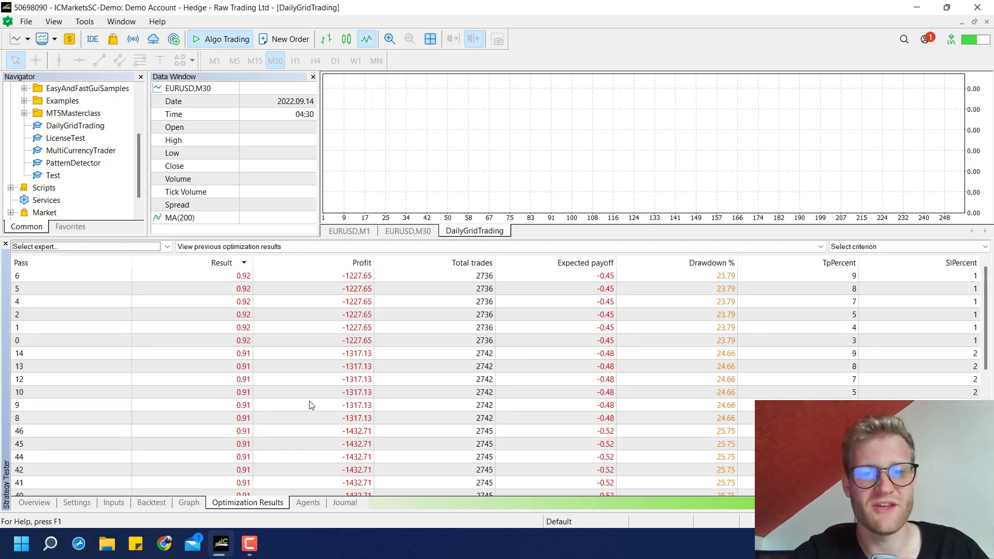
scroll(311, 405, "down", 6)
scroll(310, 405, "up", 6)
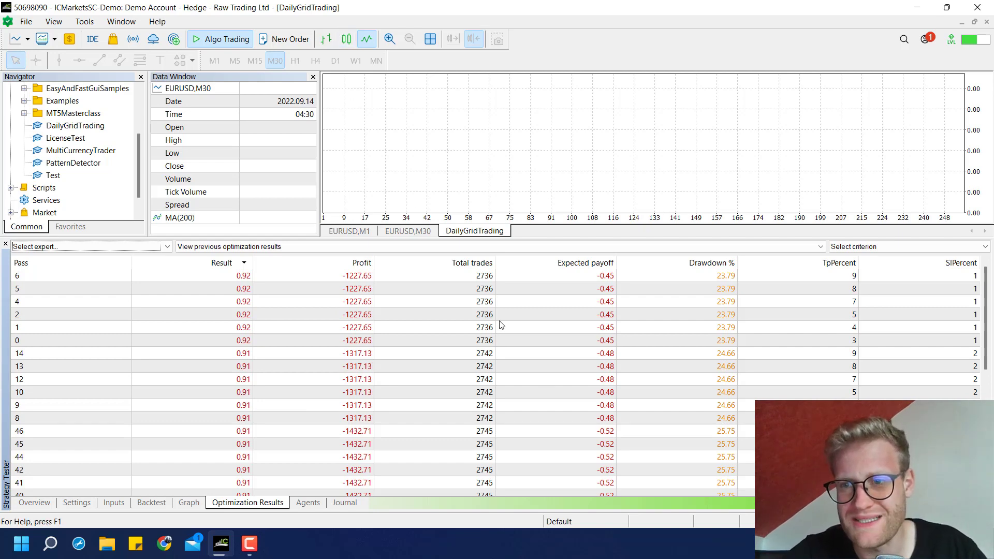
scroll(612, 287, "down", 6)
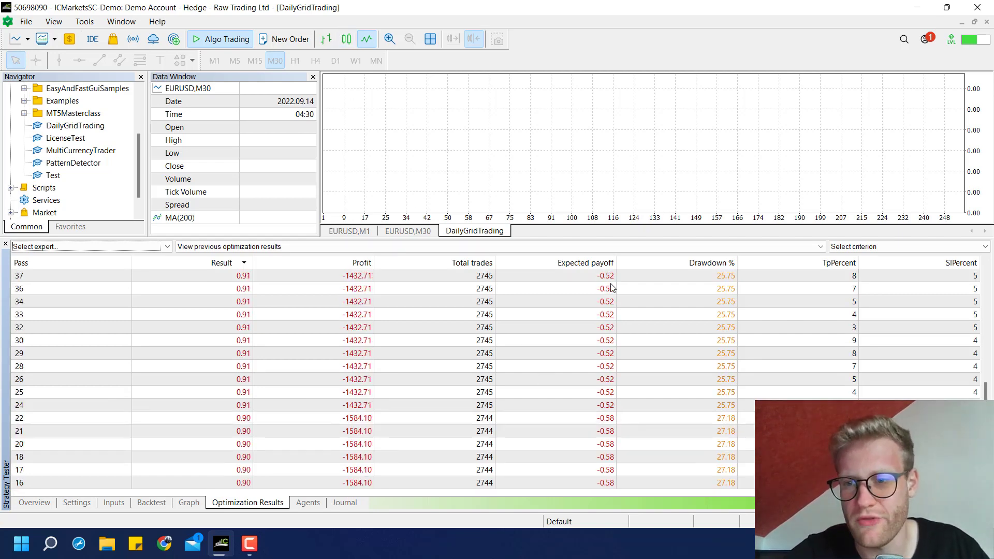
scroll(749, 325, "up", 6)
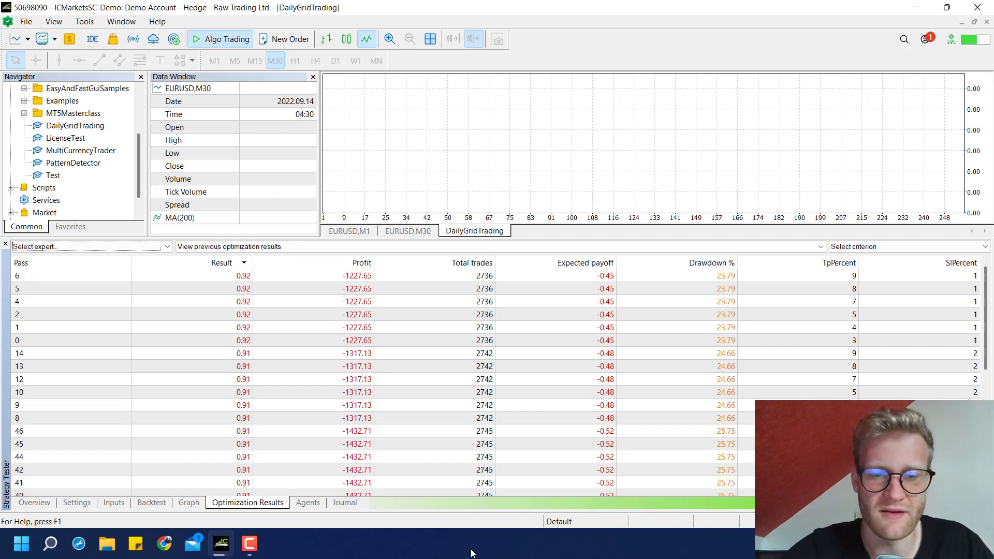
Step: Review the optimization's graph, inputs and settings: US30 H1, 2015.01.01–2022.09.07, complete algorithm, Profit Factor max
left_click(196, 506)
left_click(224, 506)
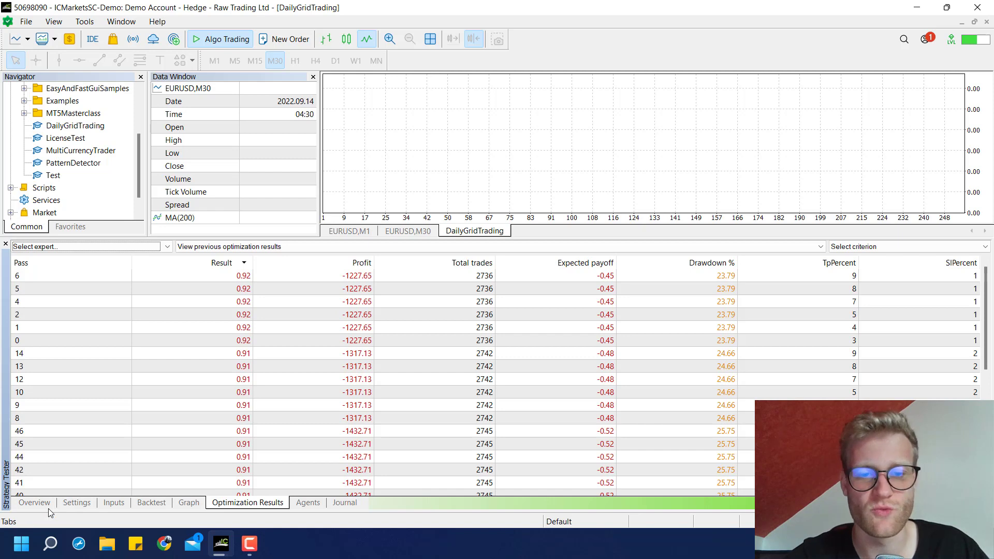
left_click(83, 503)
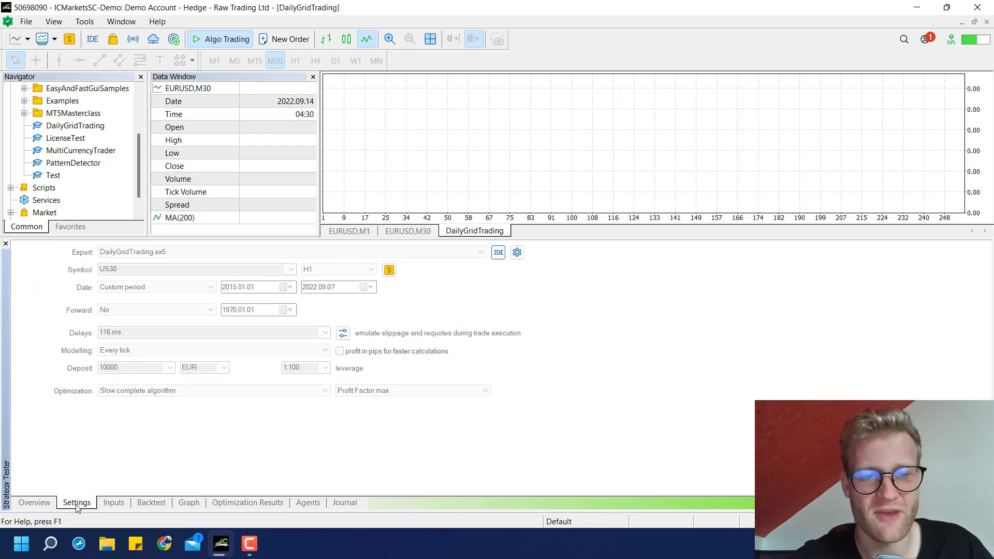
left_click(110, 505)
left_click(73, 505)
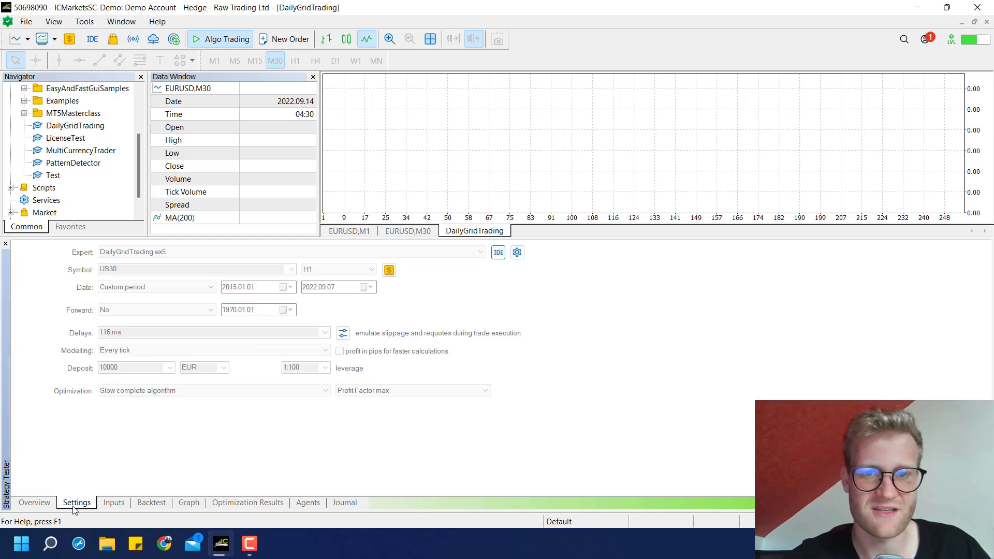
left_click(113, 503)
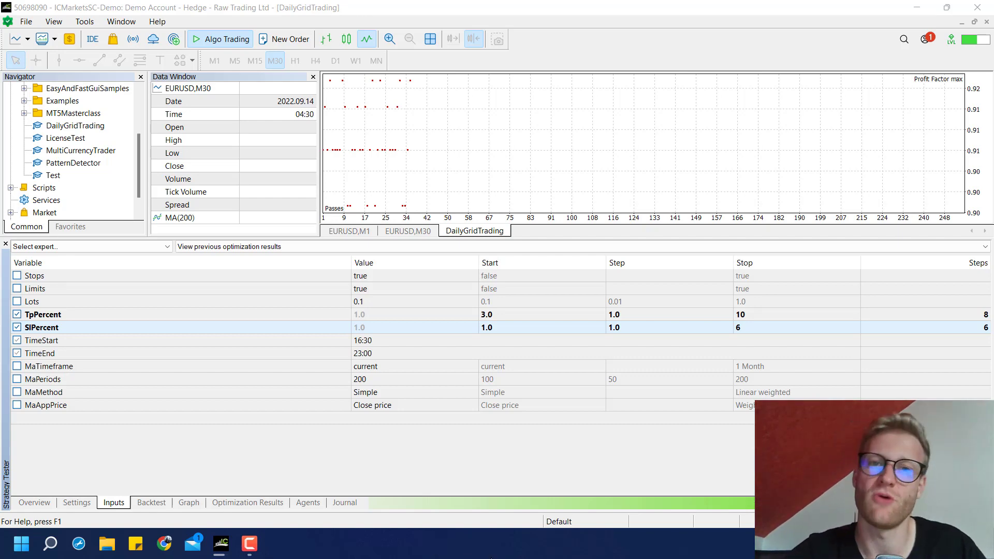
left_click(189, 503)
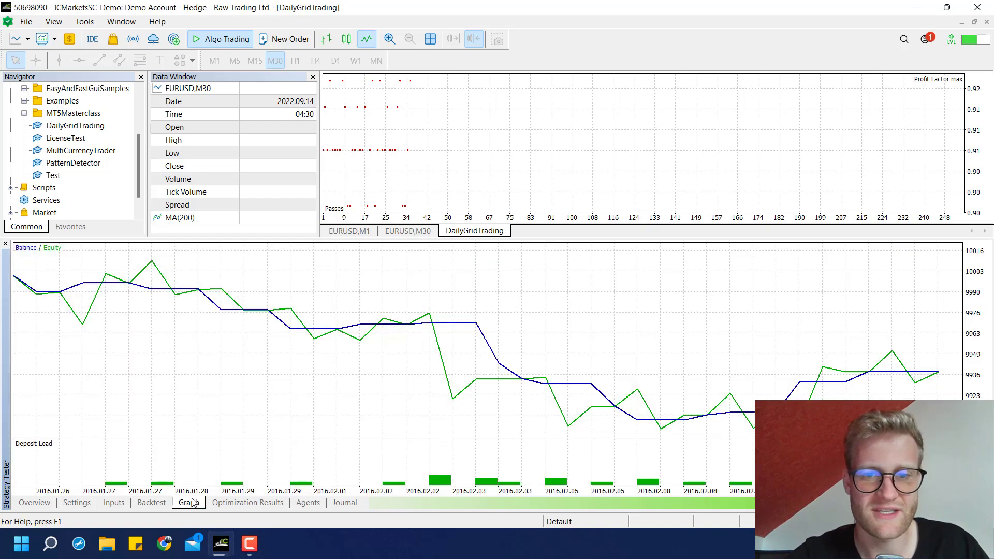
left_click(84, 502)
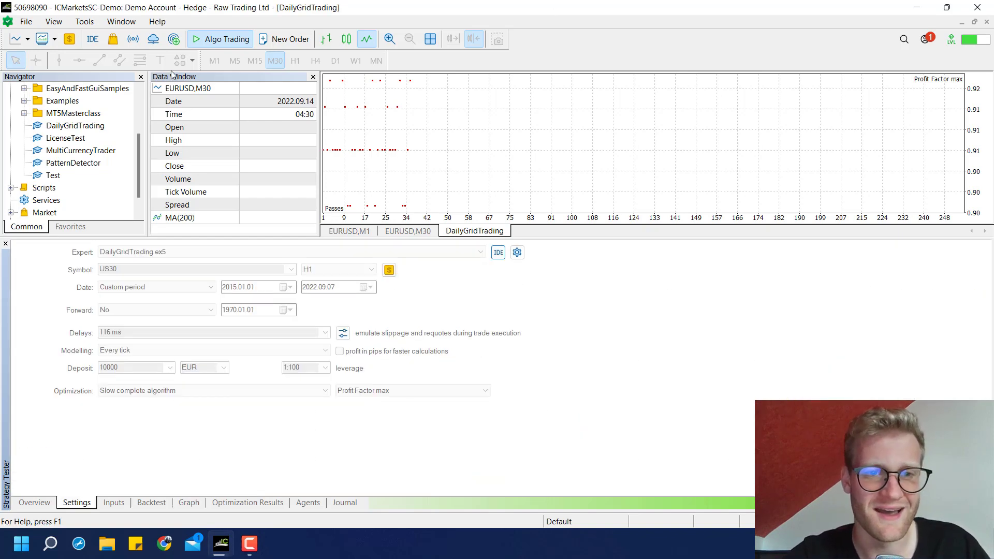